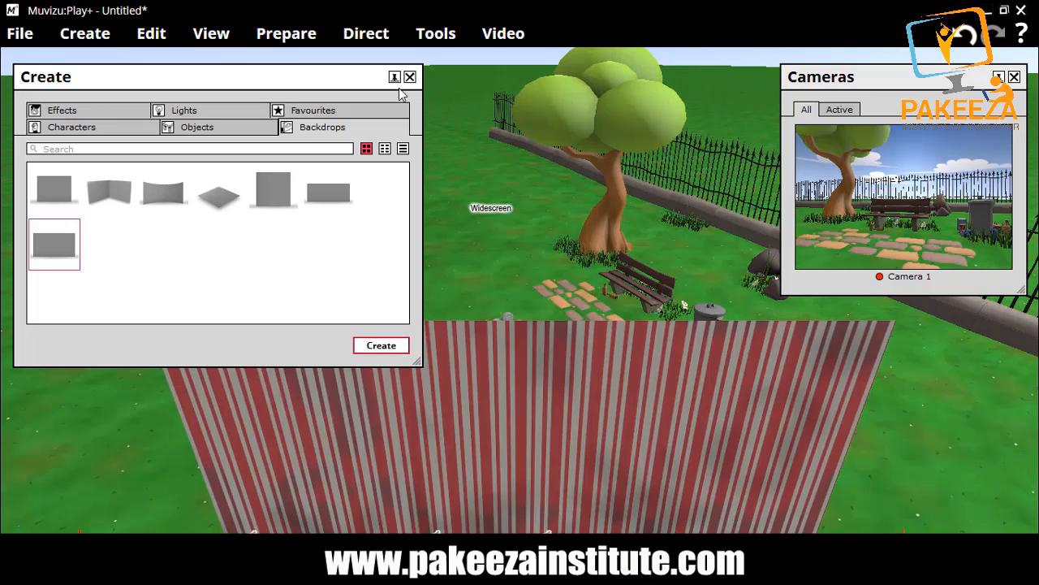
Step: Move the striped widescreen backdrop beside the tree and pull Camera 1 back in front of it so the backdrop is framed
{"action": "left_click", "coordinate": [411, 77]}
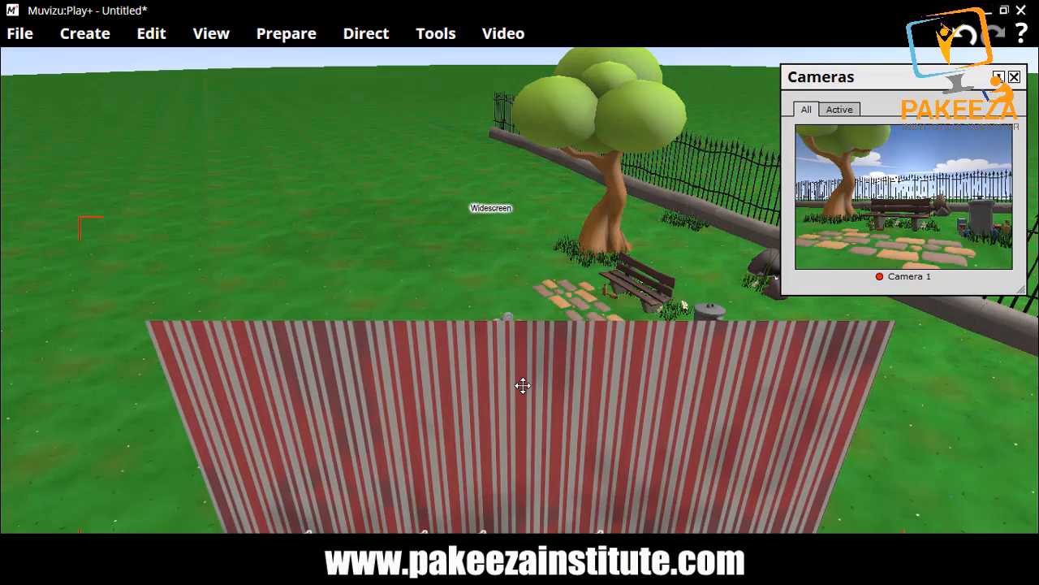
{"action": "left_click_drag", "start_coordinate": [520, 422], "coordinate": [348, 195]}
{"action": "left_click", "coordinate": [504, 329]}
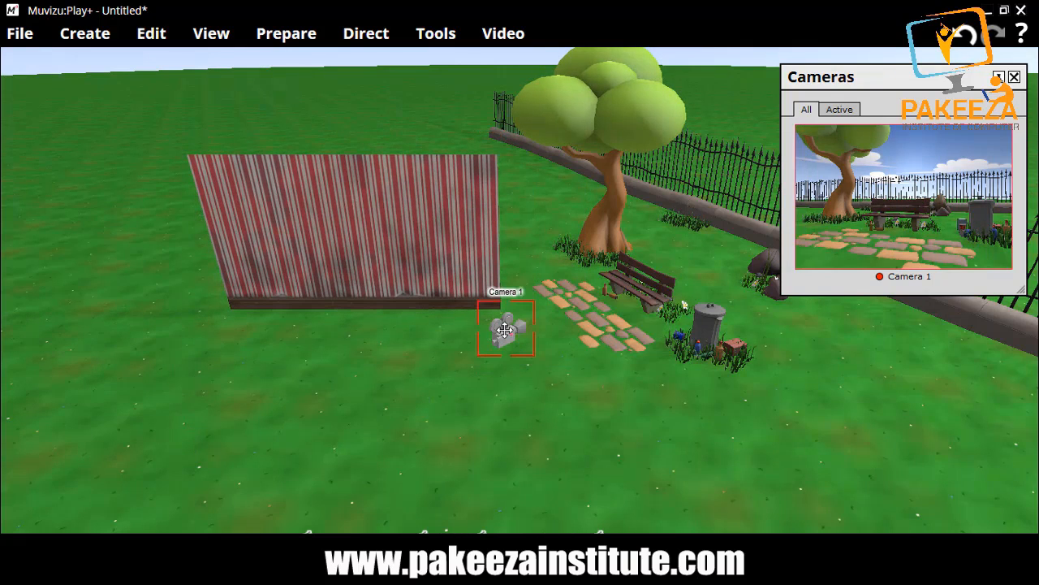
{"action": "left_click_drag", "start_coordinate": [504, 329], "coordinate": [434, 481]}
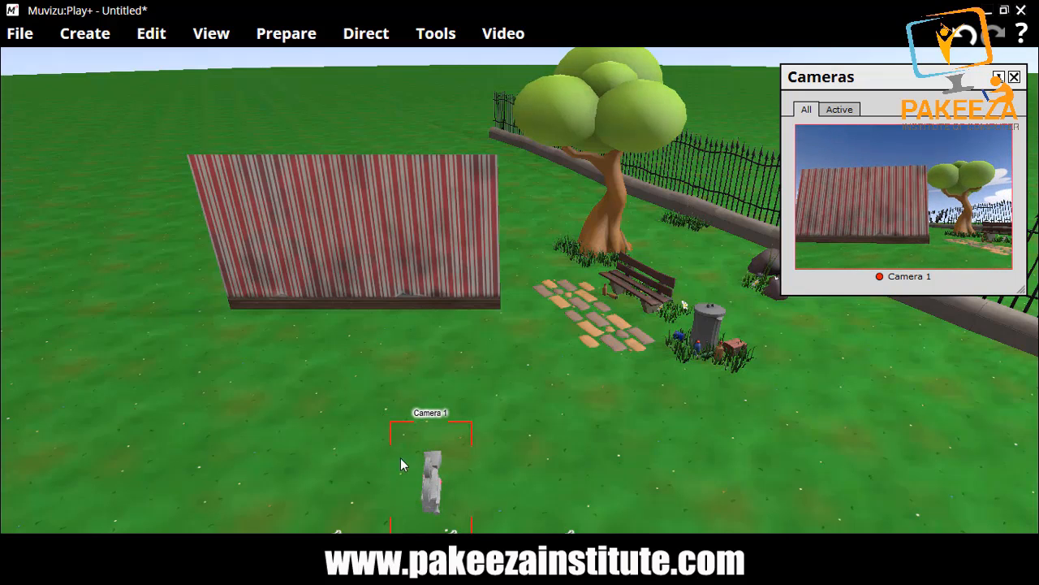
{"action": "right_click_drag", "start_coordinate": [371, 236], "coordinate": [372, 237]}
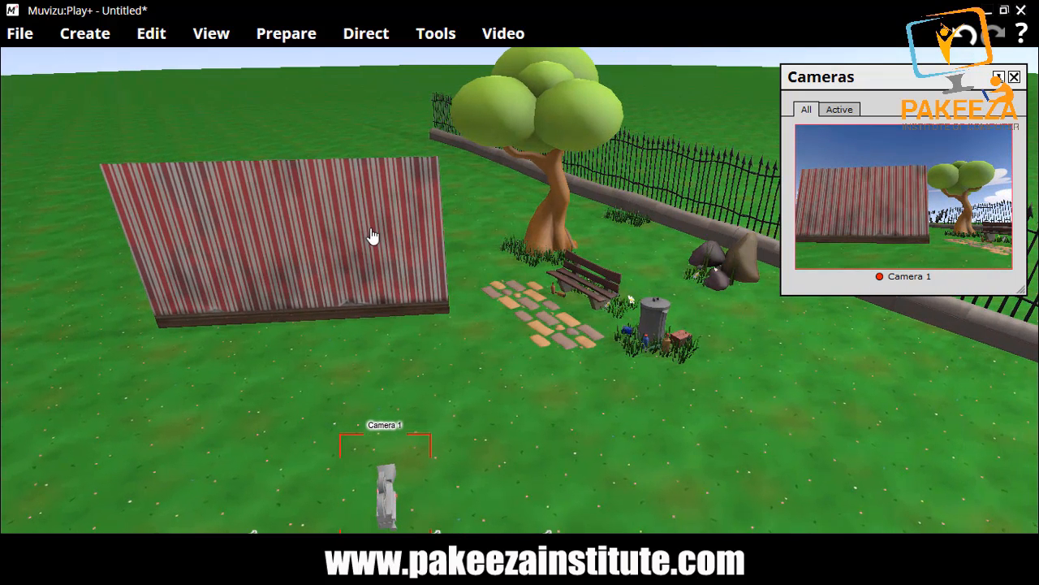
{"action": "left_click_drag", "start_coordinate": [335, 233], "coordinate": [294, 162]}
Step: Add a Ground plane backdrop to the scene
{"action": "left_click", "coordinate": [84, 33]}
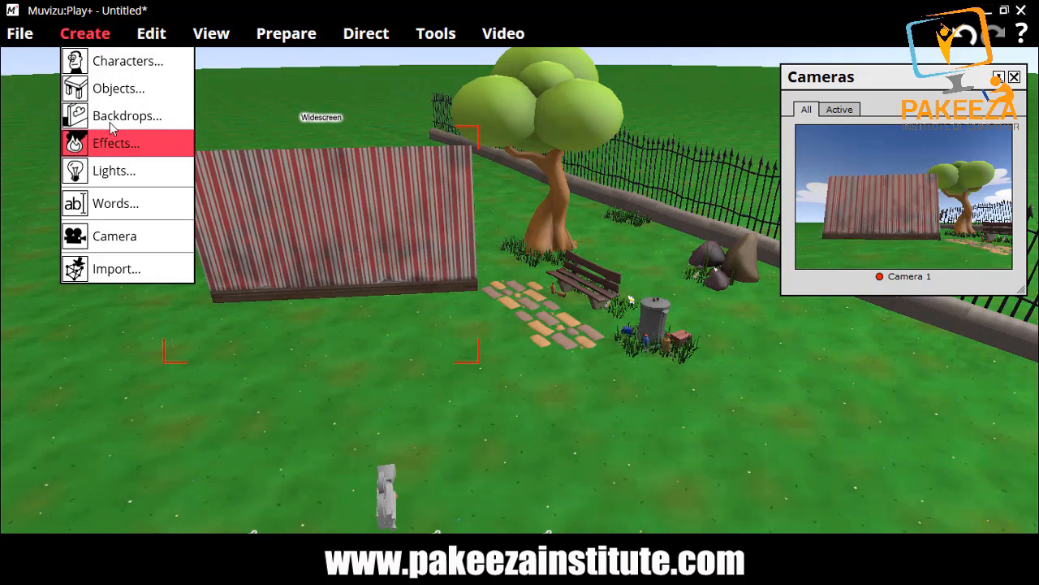
{"action": "left_click", "coordinate": [110, 116]}
{"action": "left_click", "coordinate": [226, 201]}
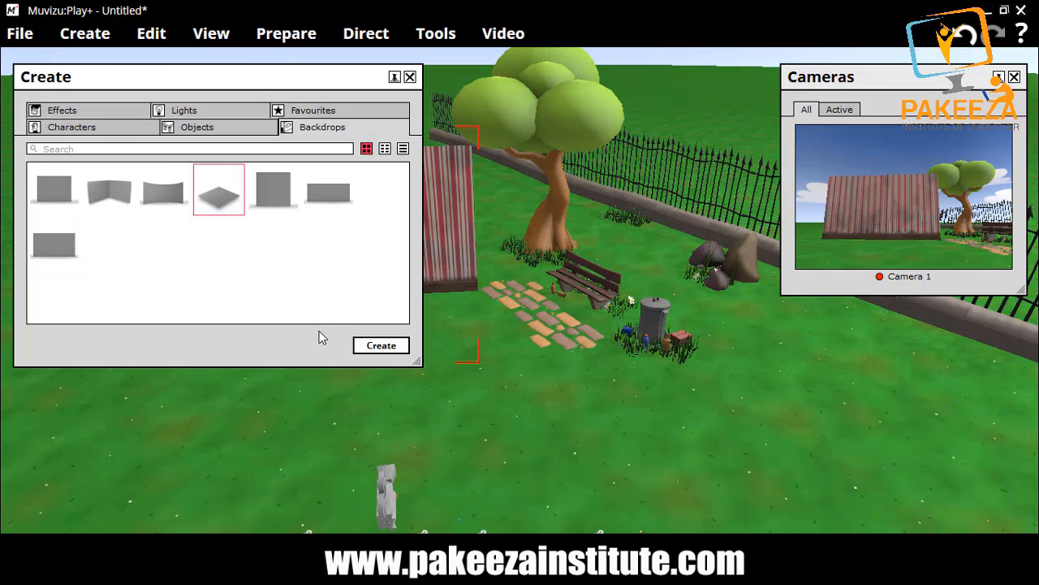
{"action": "left_click", "coordinate": [374, 350]}
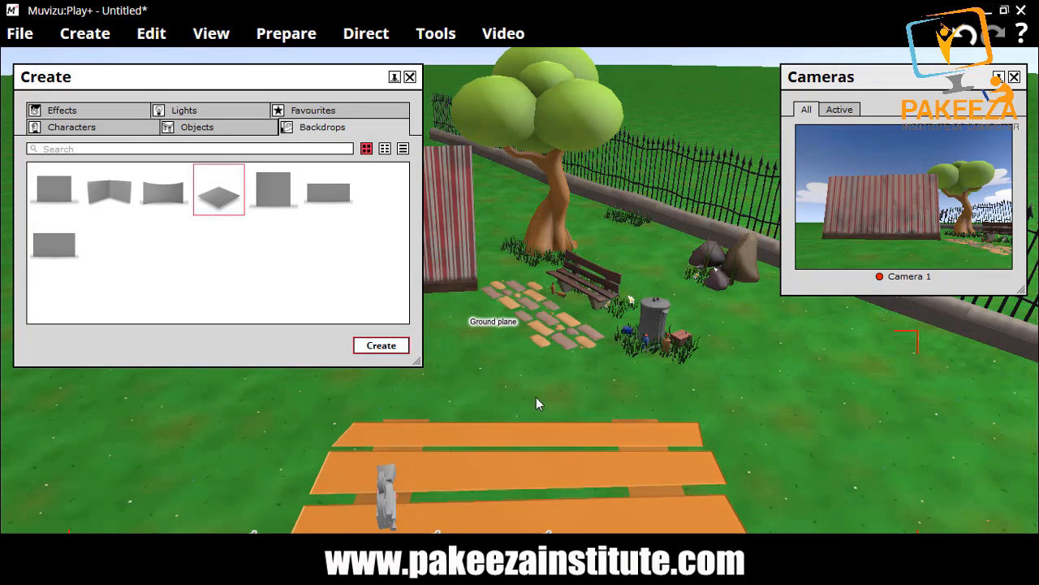
{"action": "left_click", "coordinate": [409, 76]}
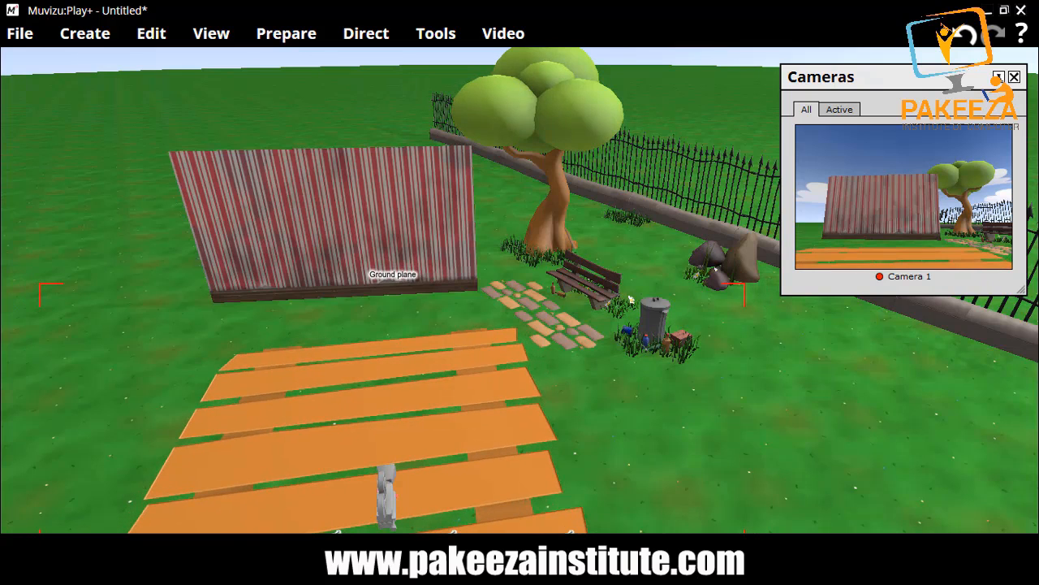
Step: Position the wooden-plank ground plane directly in front of the striped backdrop
{"action": "left_click", "coordinate": [377, 436]}
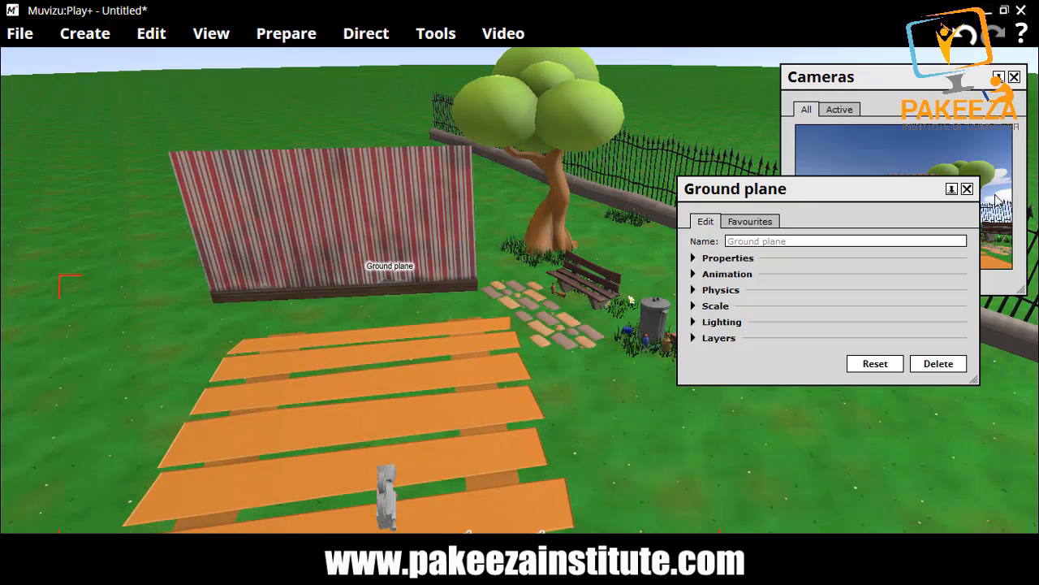
{"action": "left_click", "coordinate": [967, 189]}
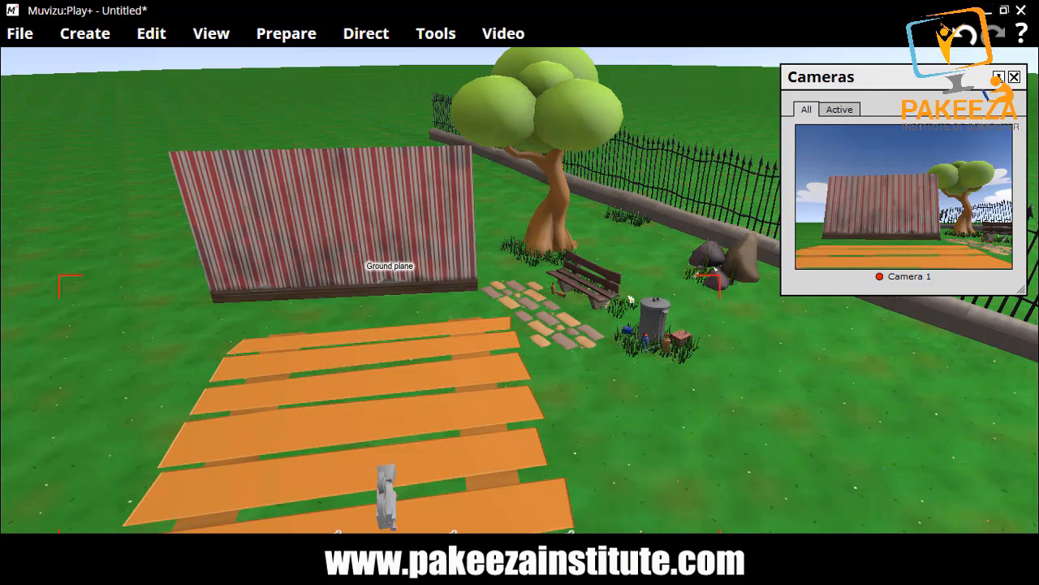
{"action": "left_click_drag", "start_coordinate": [382, 422], "coordinate": [332, 400]}
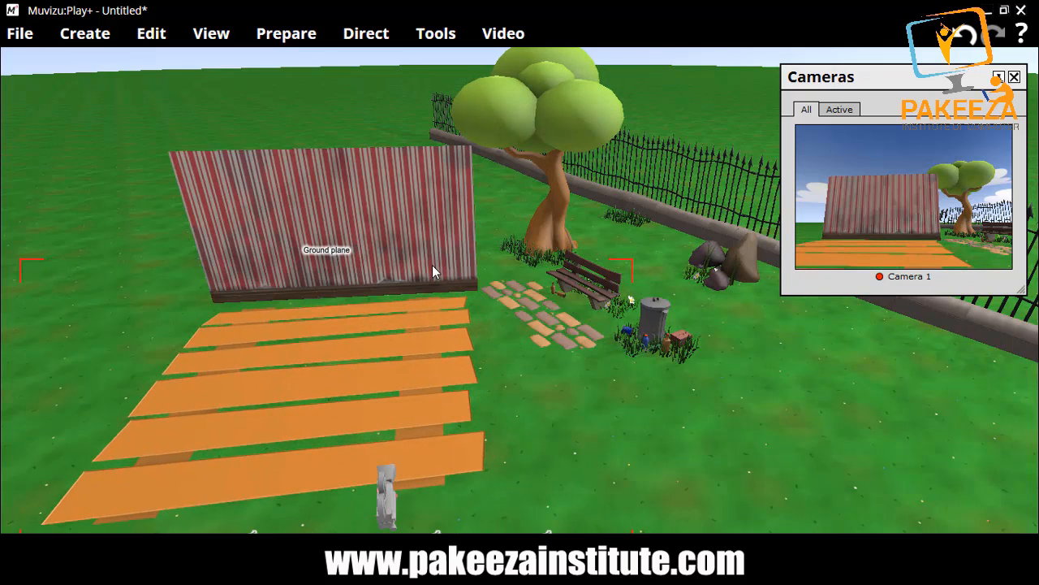
Step: Try out the Rain effect in the scene and delete it
{"action": "left_click", "coordinate": [96, 32]}
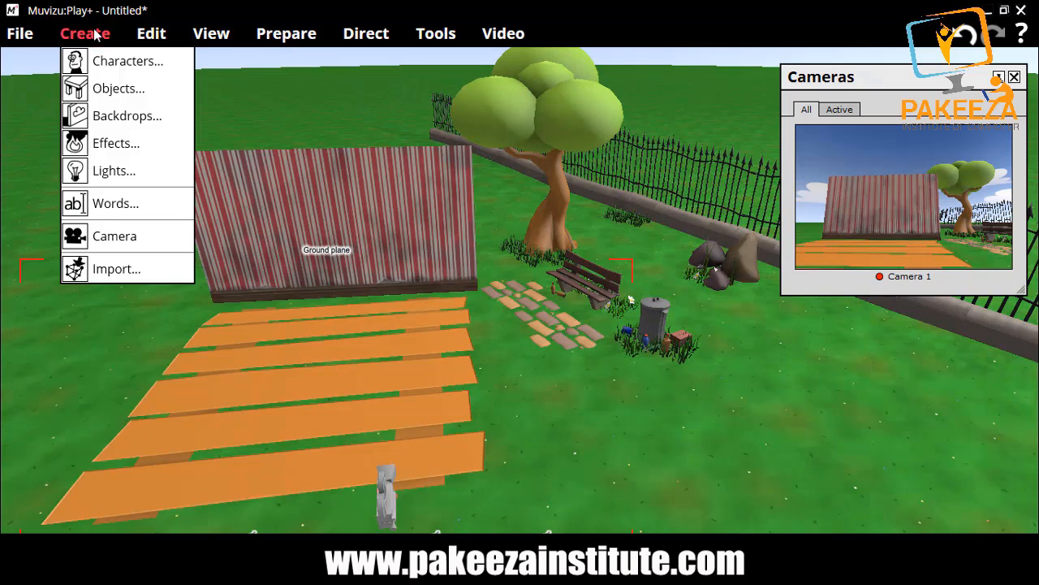
{"action": "left_click", "coordinate": [118, 146]}
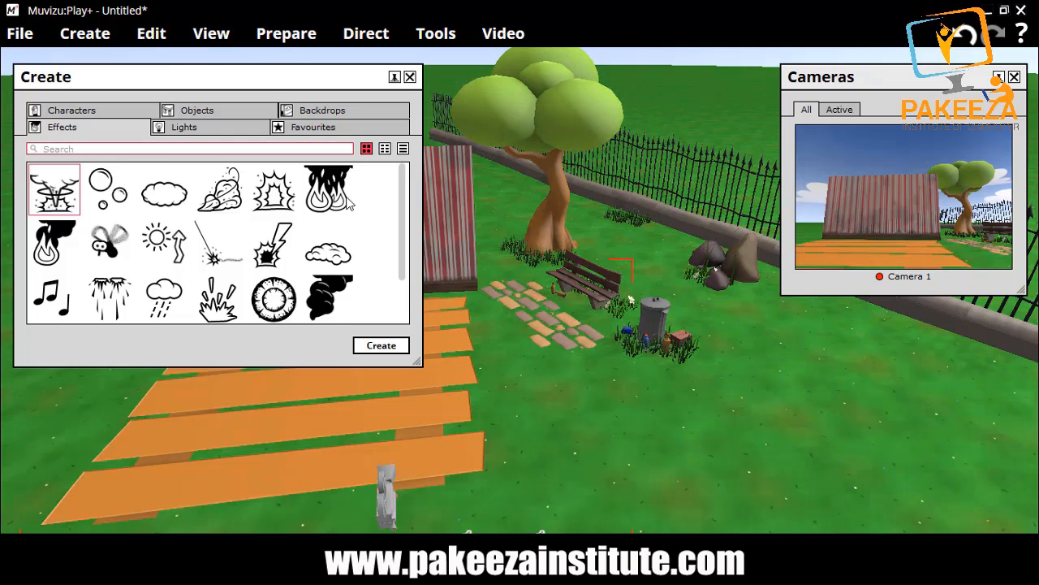
{"action": "mouse_move", "coordinate": [403, 220]}
{"action": "left_mouse_down"}
{"action": "mouse_move", "coordinate": [397, 272]}
{"action": "mouse_move", "coordinate": [409, 216]}
{"action": "left_mouse_up"}
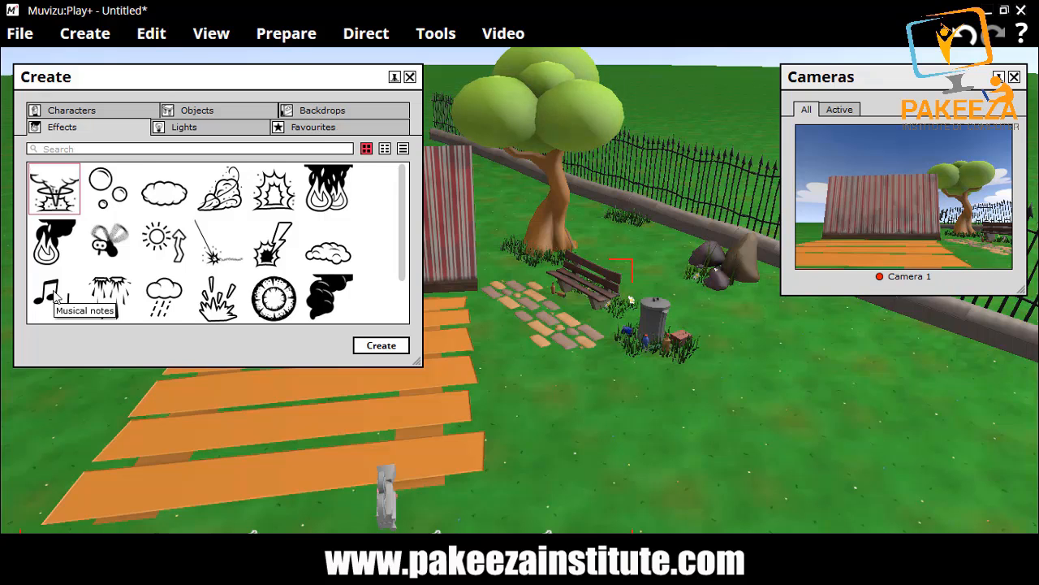
{"action": "scroll", "coordinate": [53, 298], "scroll_direction": "down", "scroll_amount": 2}
{"action": "scroll", "coordinate": [59, 296], "scroll_direction": "up", "scroll_amount": 1}
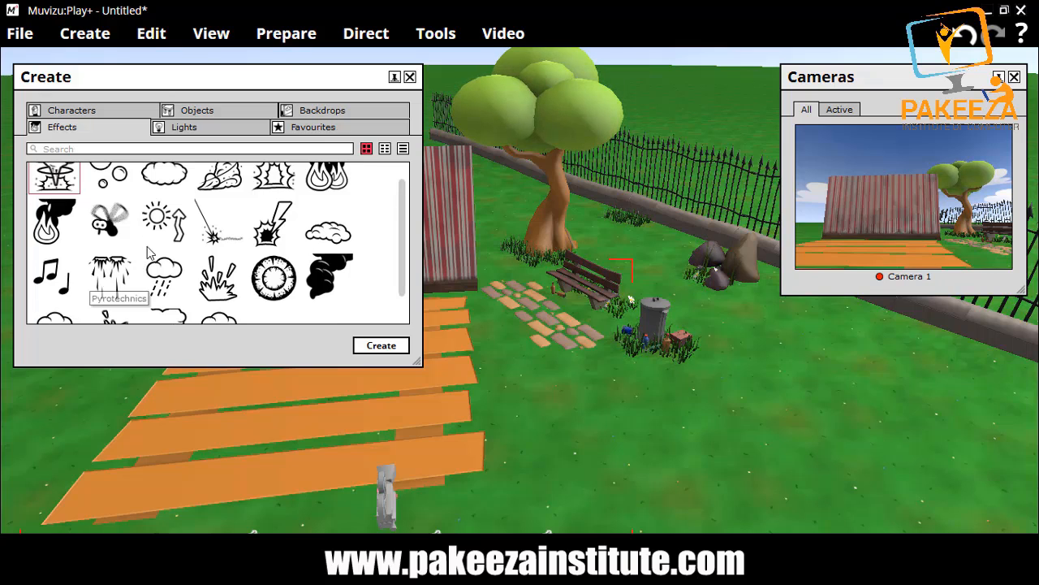
{"action": "left_click", "coordinate": [162, 272]}
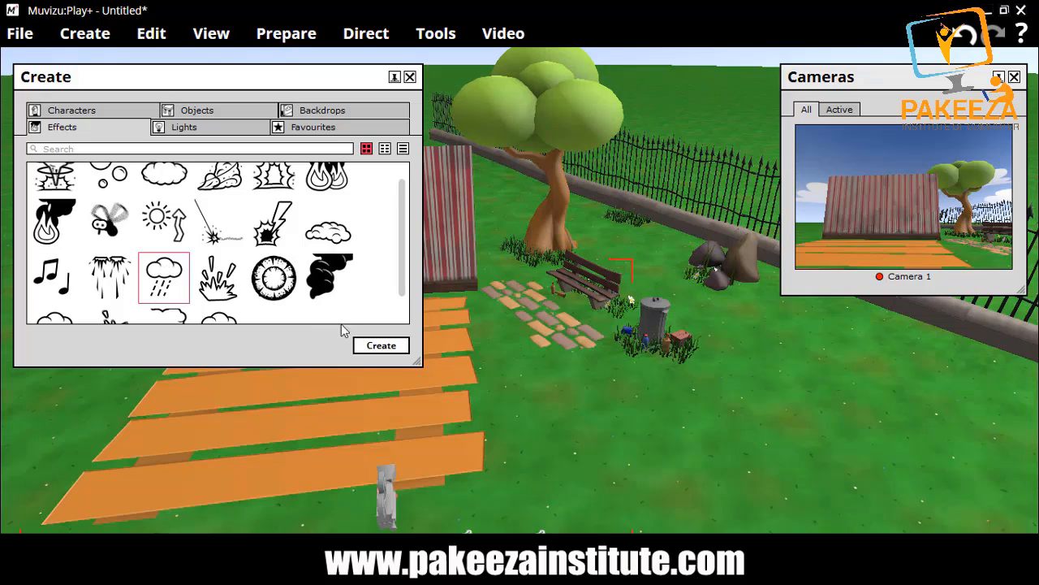
{"action": "left_click", "coordinate": [382, 346]}
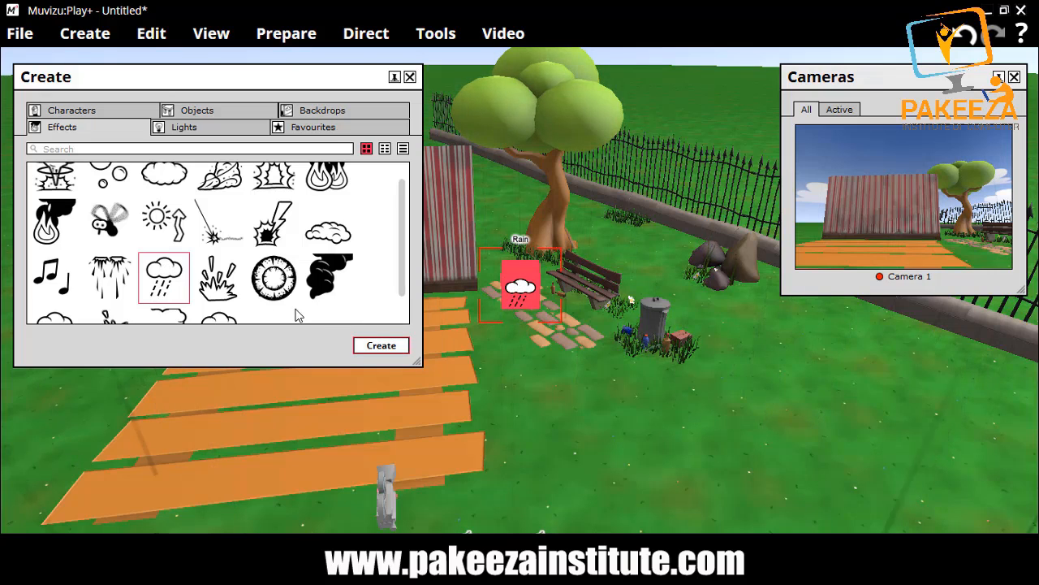
{"action": "left_click", "coordinate": [410, 76]}
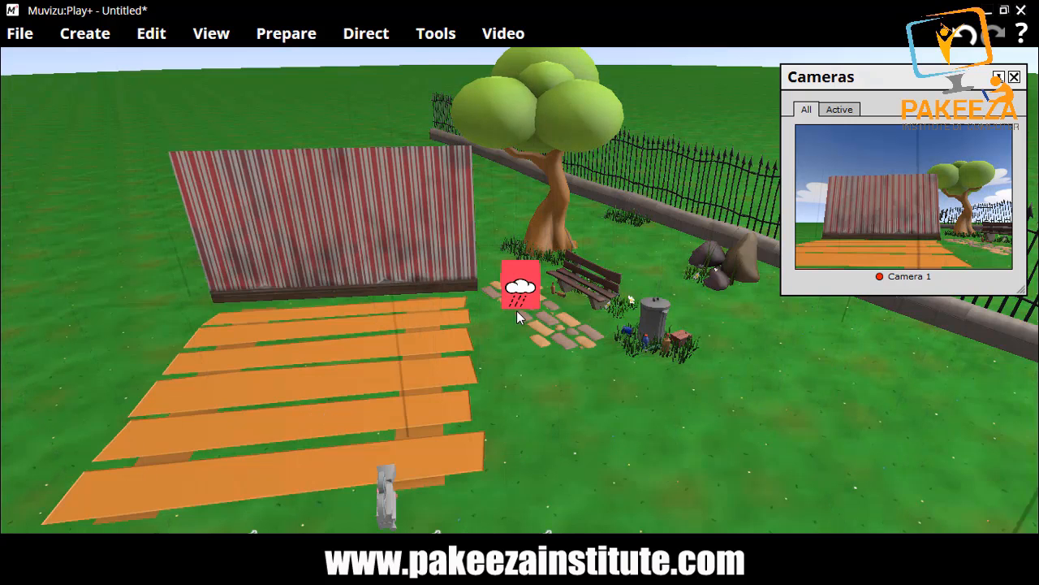
{"action": "left_click", "coordinate": [520, 289]}
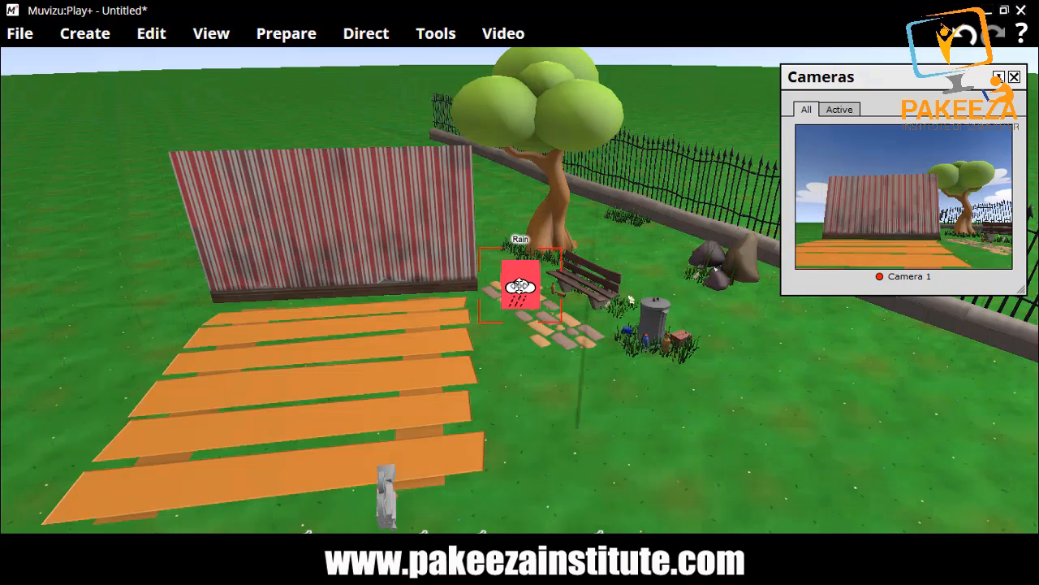
{"action": "key", "text": "Delete"}
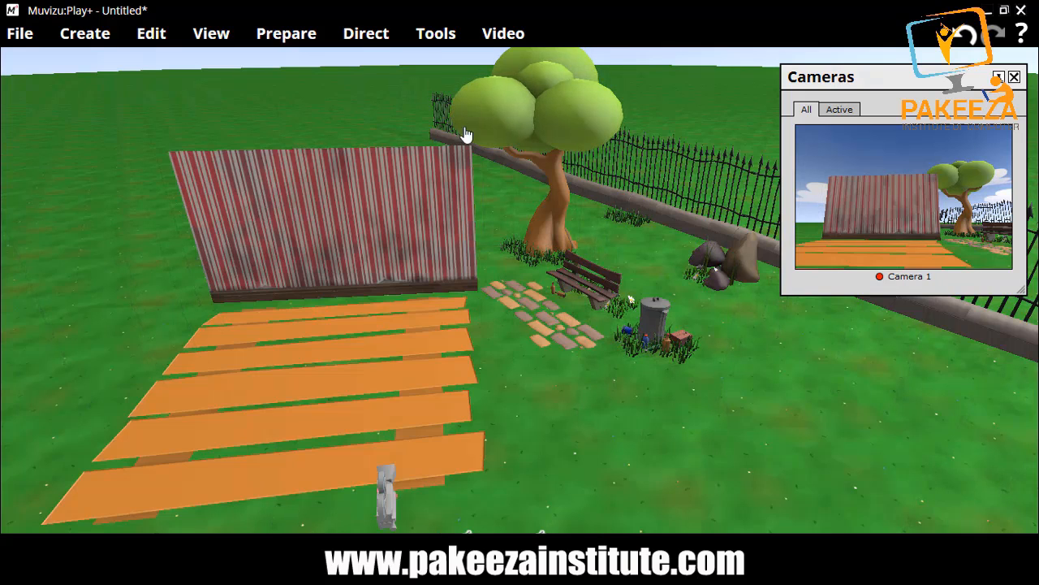
Step: Try out the Atomic Explosion effect in the scene and delete it
{"action": "left_click", "coordinate": [86, 37]}
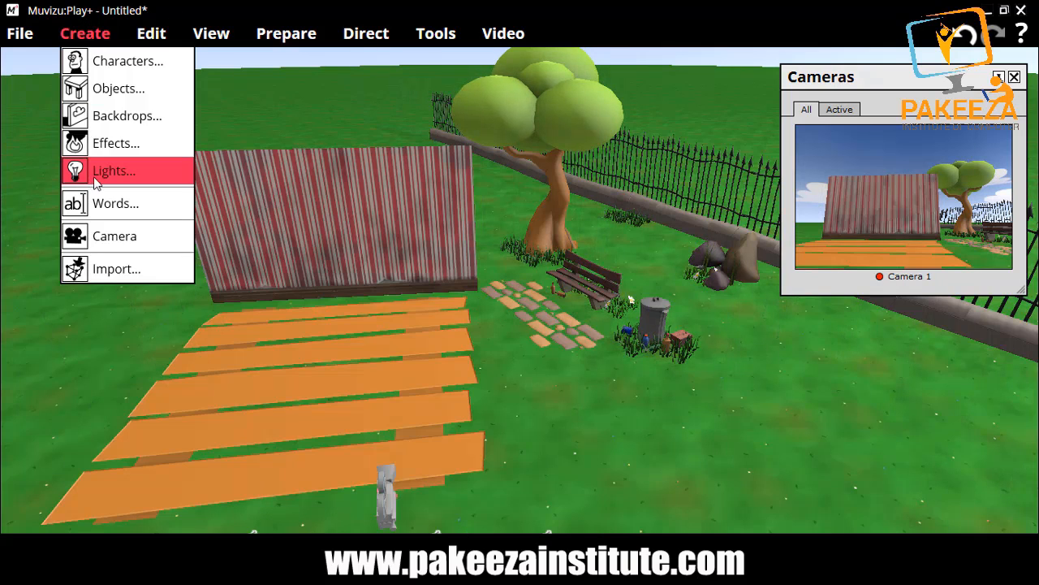
{"action": "left_click", "coordinate": [104, 149]}
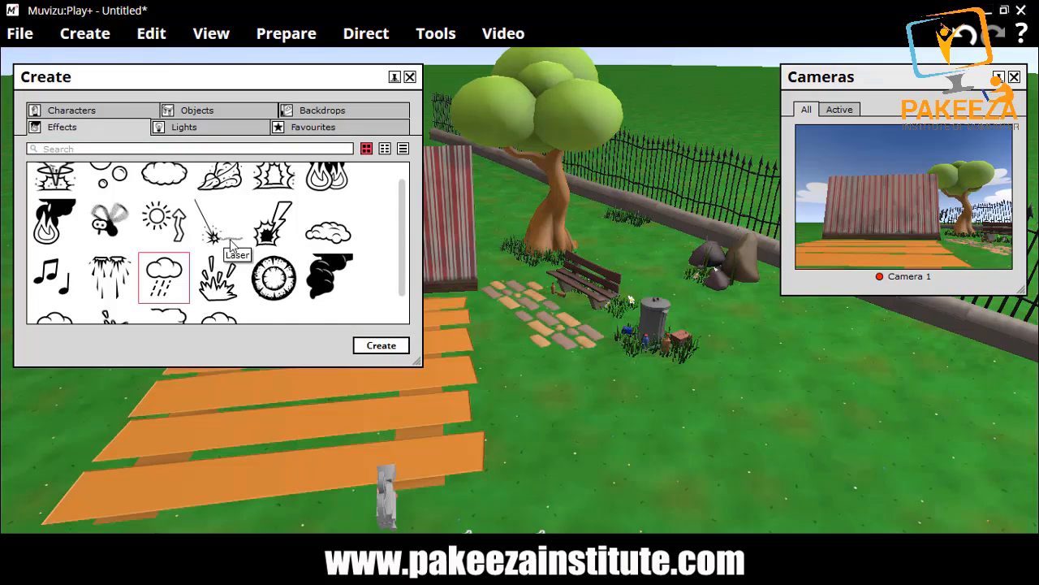
{"action": "scroll", "coordinate": [231, 246], "scroll_direction": "up", "scroll_amount": 1}
{"action": "left_click", "coordinate": [62, 205]}
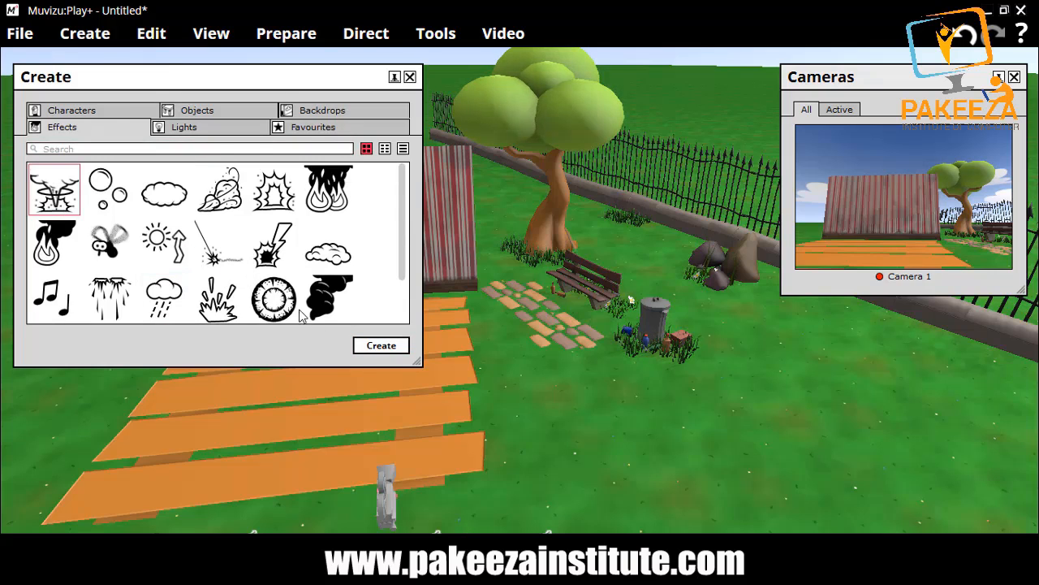
{"action": "left_click", "coordinate": [380, 346]}
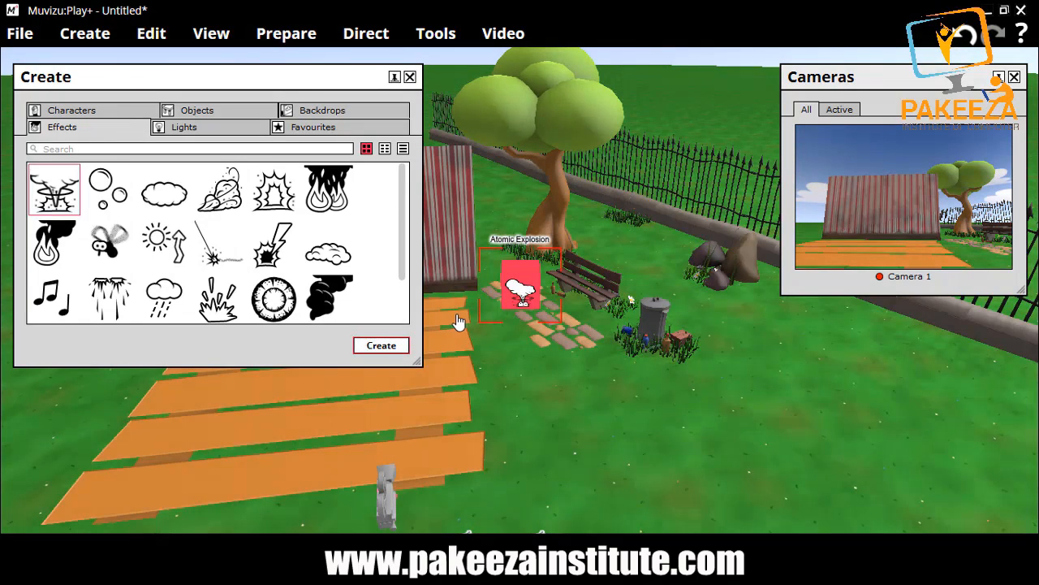
{"action": "key", "text": "Delete"}
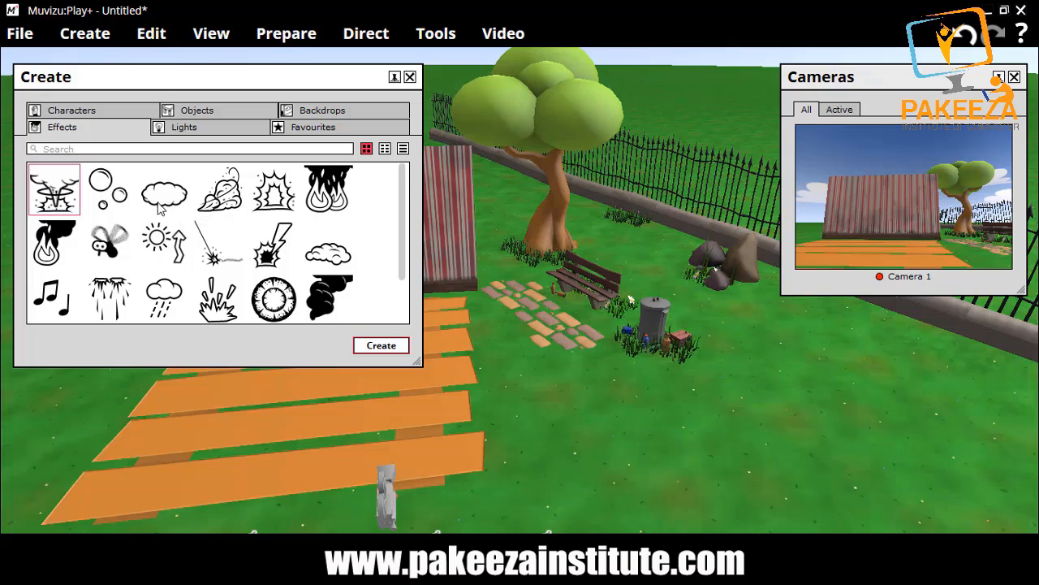
Step: Try out the Fire (large) effect in the scene and delete it
{"action": "scroll", "coordinate": [210, 246], "scroll_direction": "down", "scroll_amount": 1}
{"action": "scroll", "coordinate": [229, 247], "scroll_direction": "up", "scroll_amount": 1}
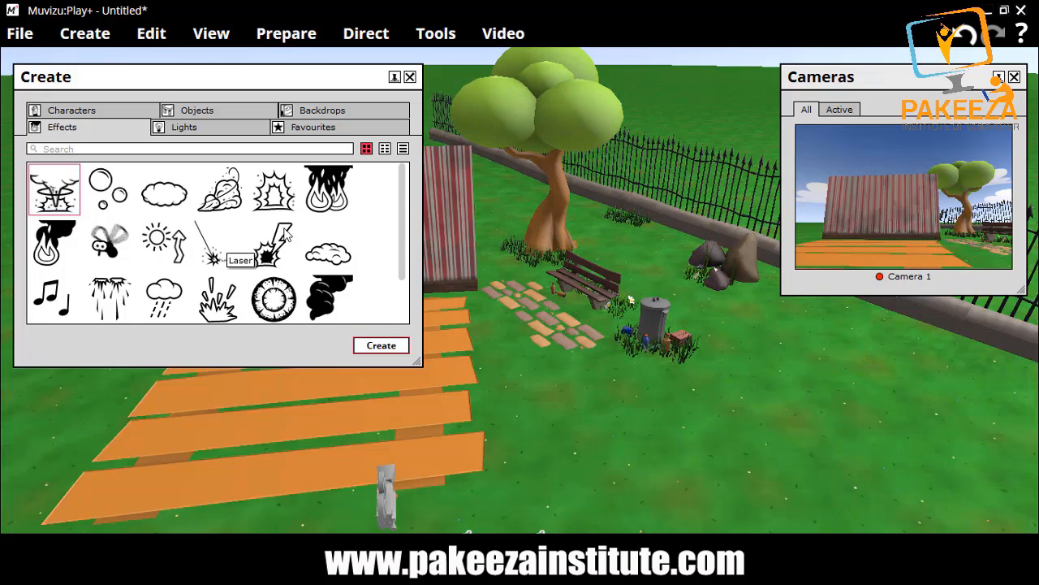
{"action": "left_click", "coordinate": [338, 199]}
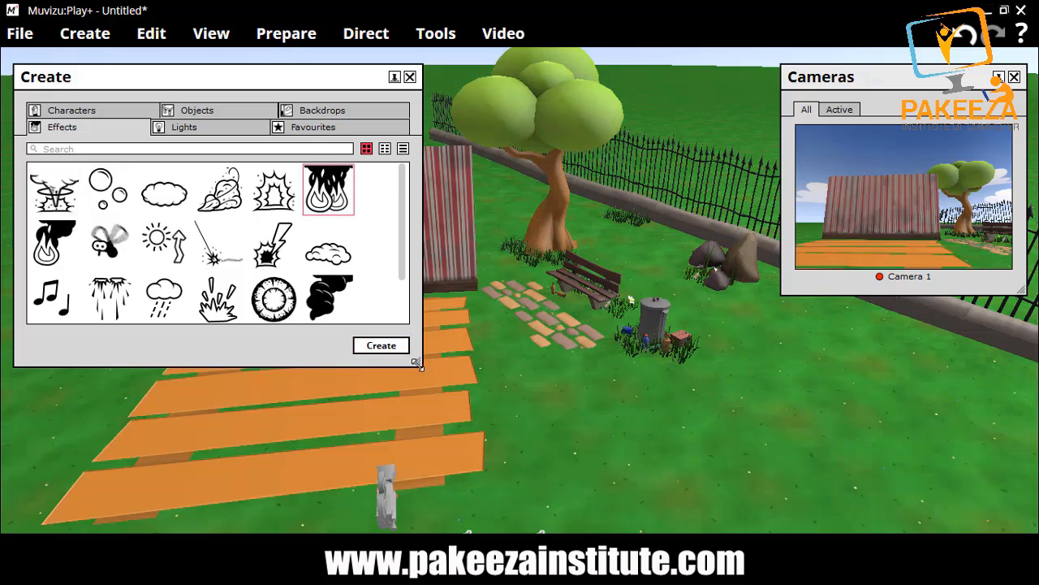
{"action": "left_click", "coordinate": [402, 347]}
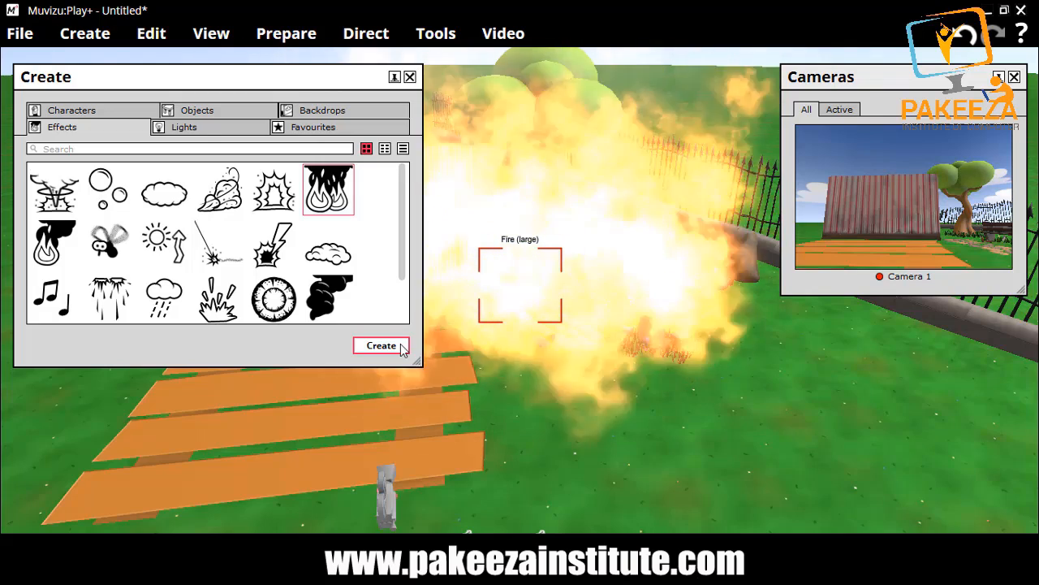
{"action": "key", "text": "Delete"}
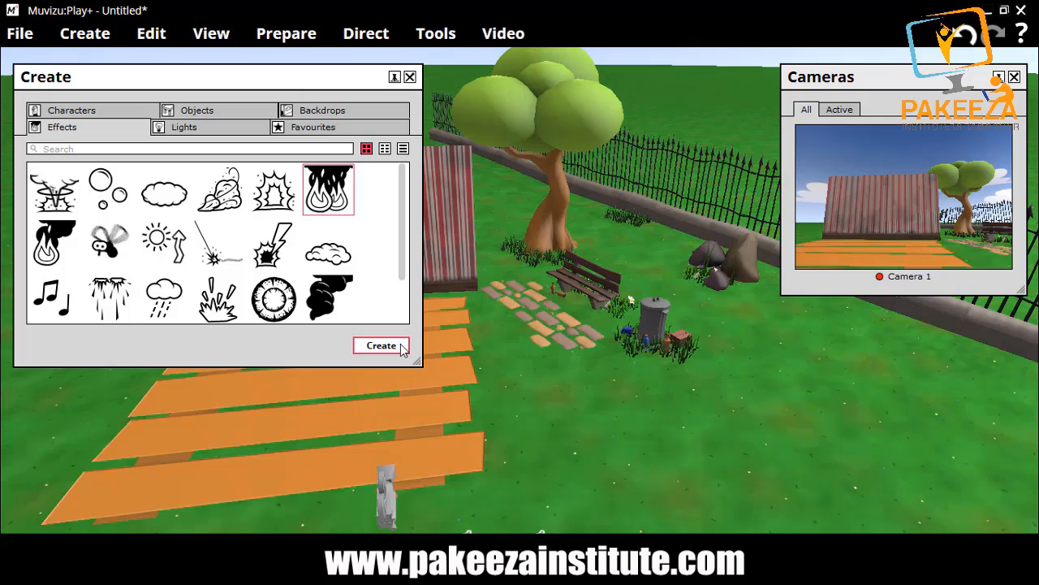
Step: Try out the Smoke effect in the scene and delete it
{"action": "scroll", "coordinate": [365, 268], "scroll_direction": "down", "scroll_amount": 2}
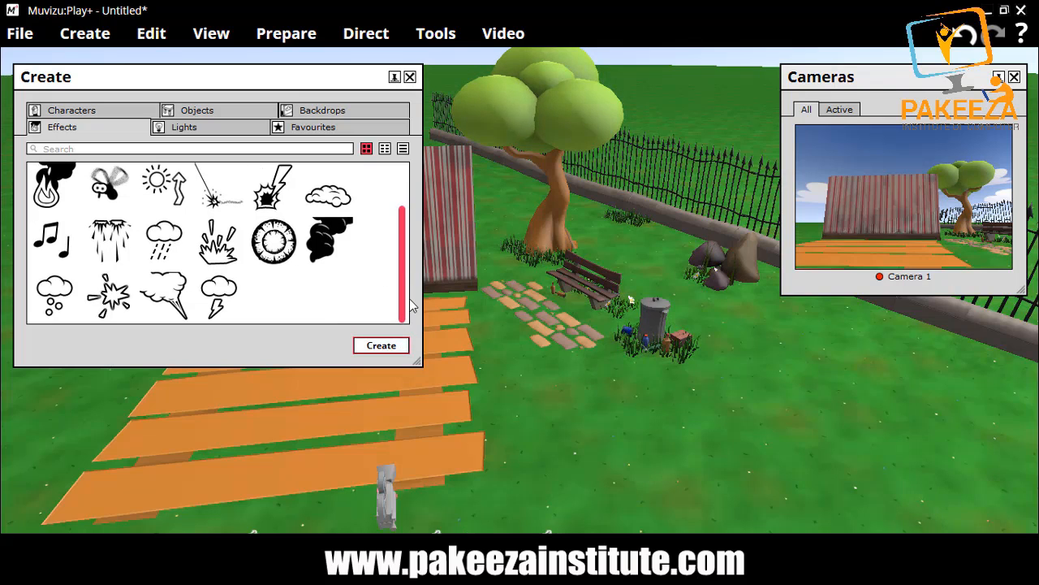
{"action": "left_click", "coordinate": [326, 255]}
{"action": "left_click", "coordinate": [371, 348]}
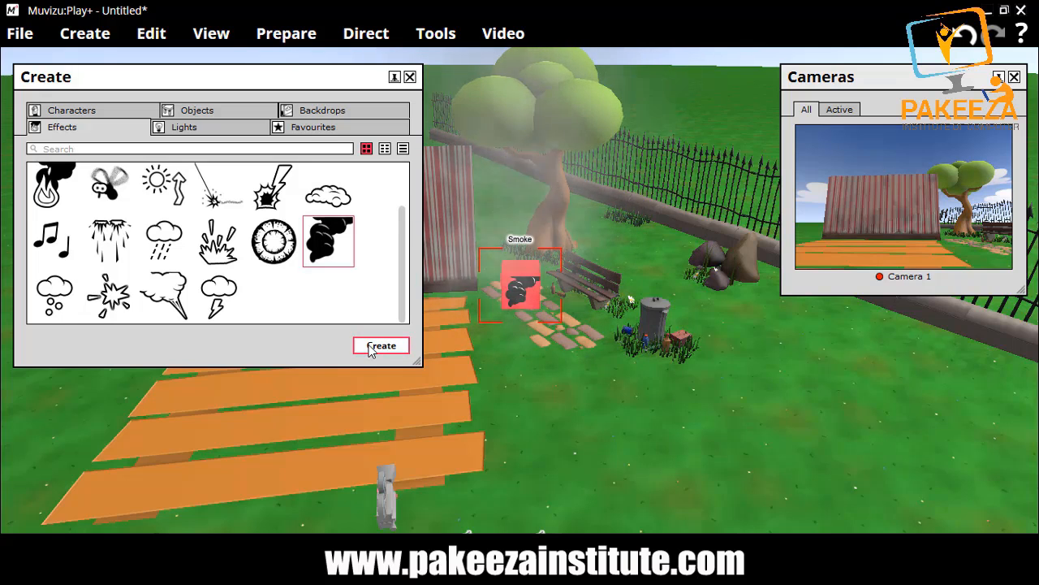
{"action": "key", "text": "Delete"}
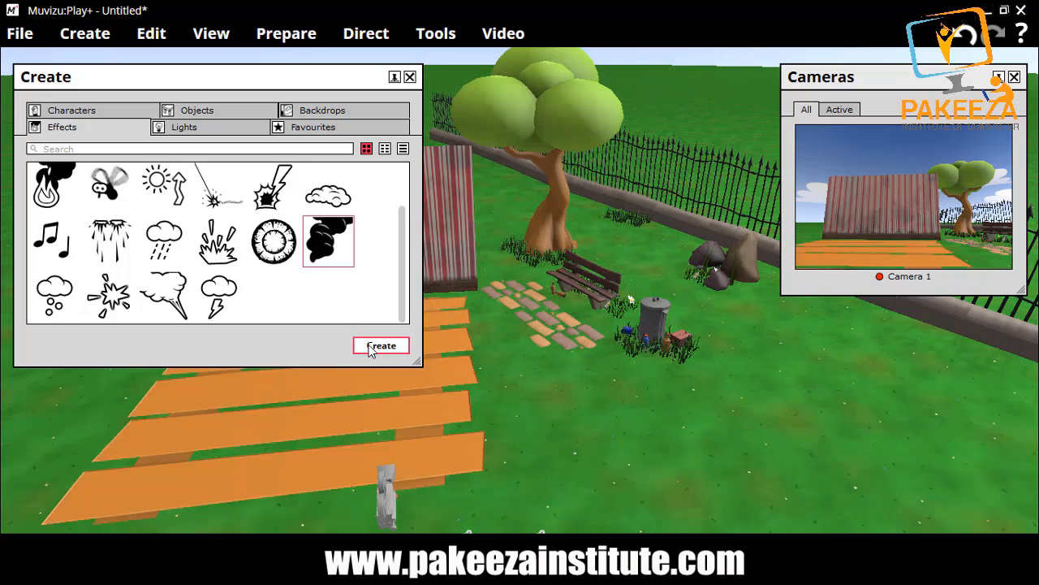
Step: Try out the Snow effect in the scene and delete it
{"action": "left_click", "coordinate": [64, 299]}
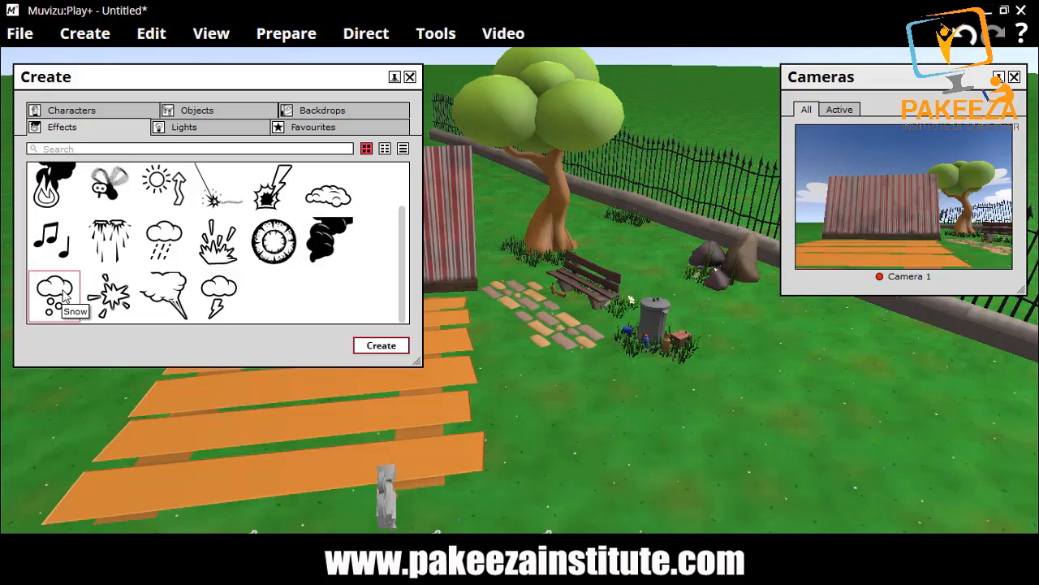
{"action": "left_click", "coordinate": [378, 346]}
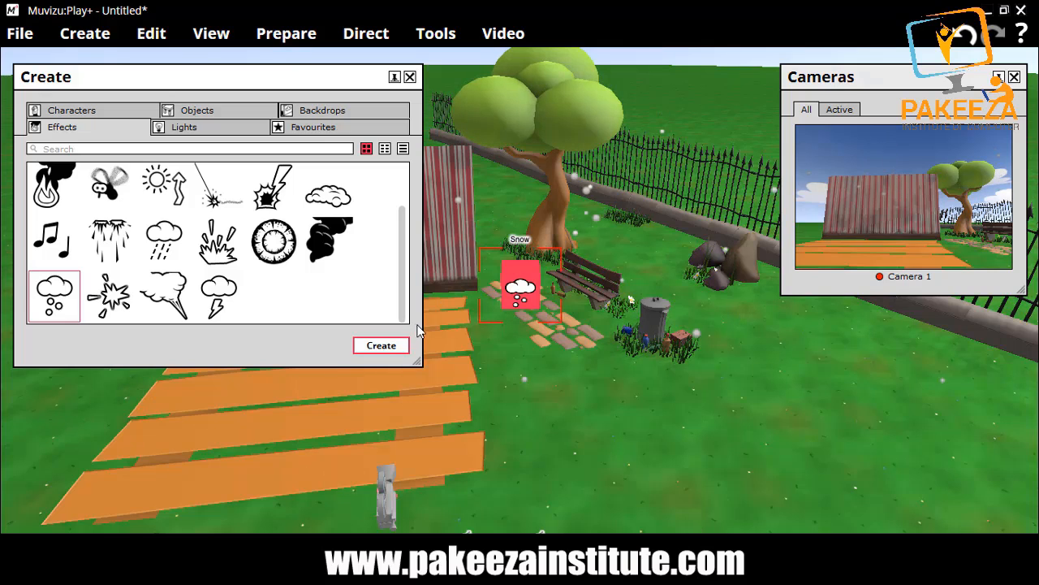
{"action": "key", "text": "Delete"}
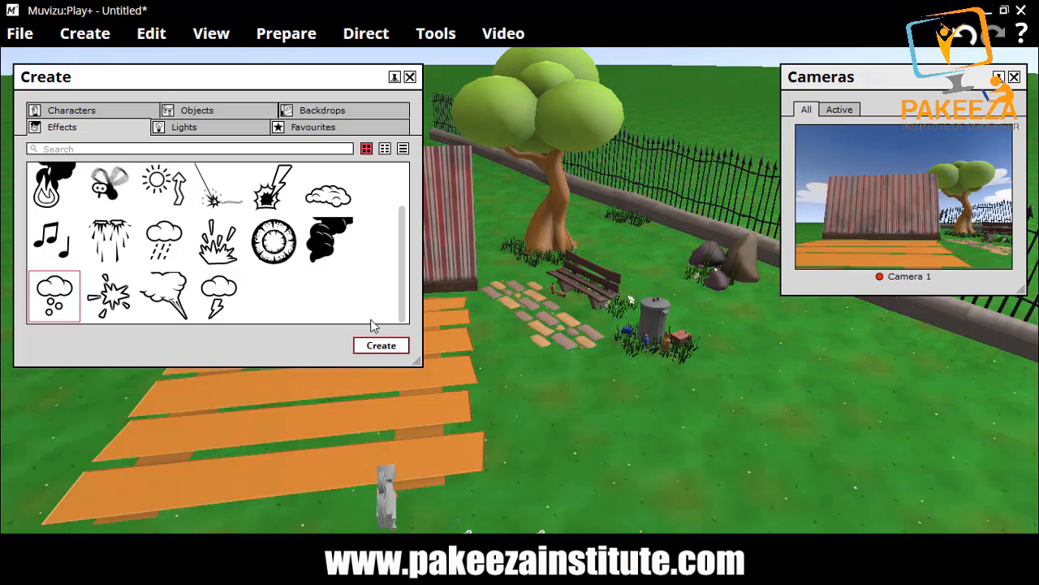
Step: Try out the Heat haze effect in the scene and delete it
{"action": "left_click", "coordinate": [158, 186]}
{"action": "left_click", "coordinate": [399, 349]}
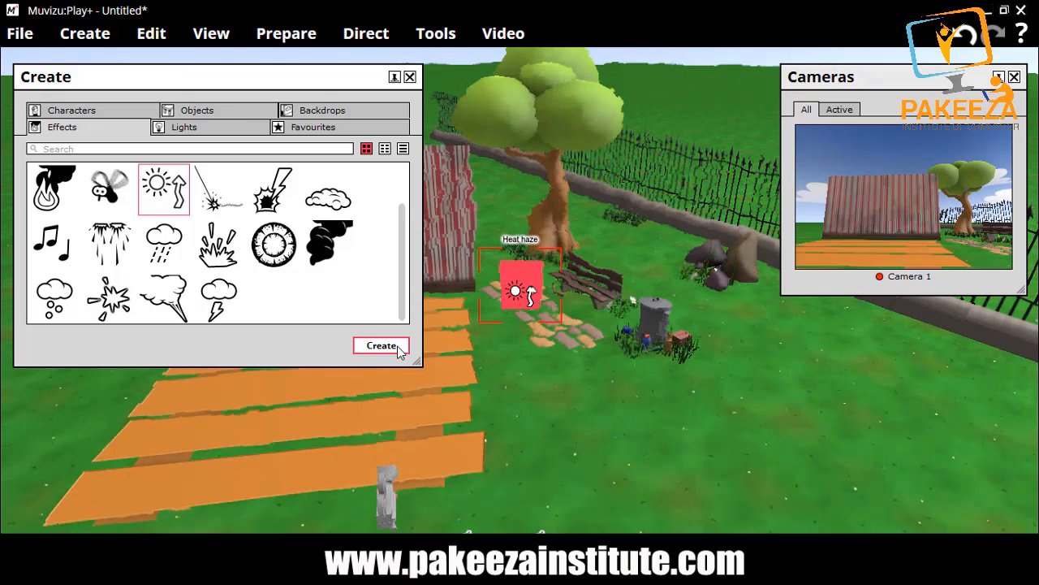
{"action": "key", "text": "Delete"}
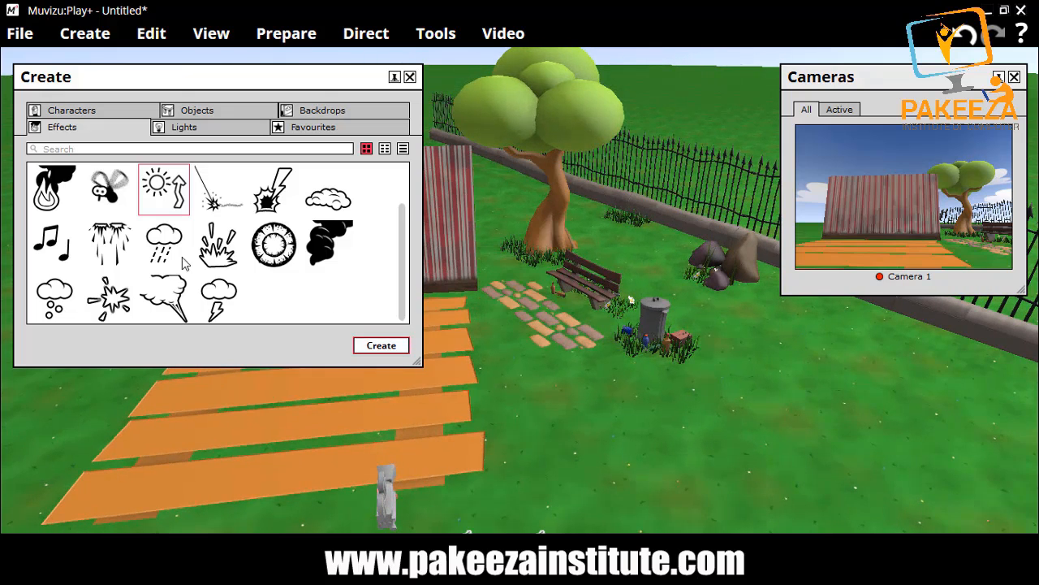
Step: Try out the Musical notes effect in the scene, delete it and close the asset library
{"action": "left_click", "coordinate": [79, 260]}
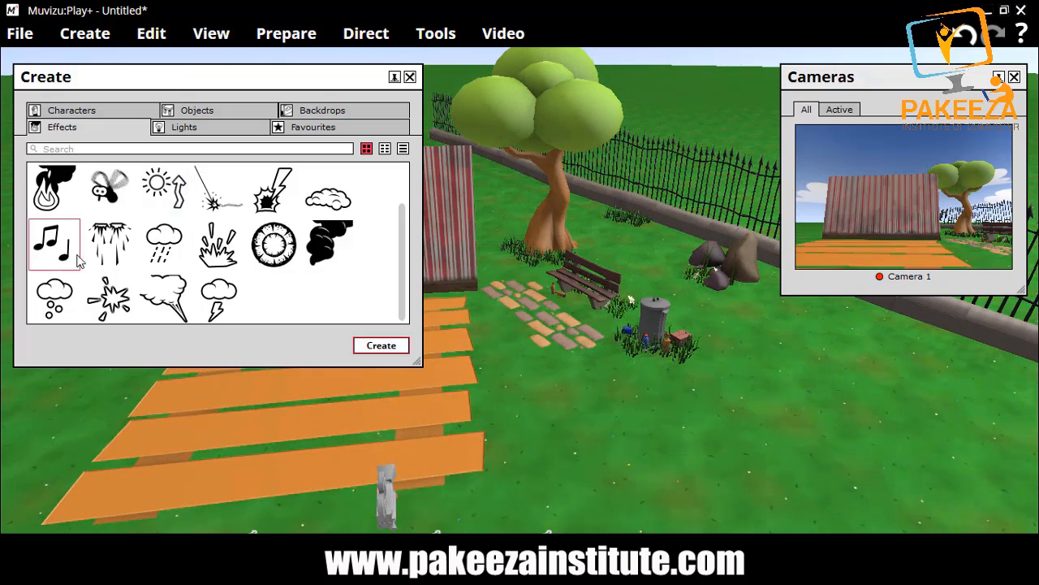
{"action": "left_click", "coordinate": [379, 348]}
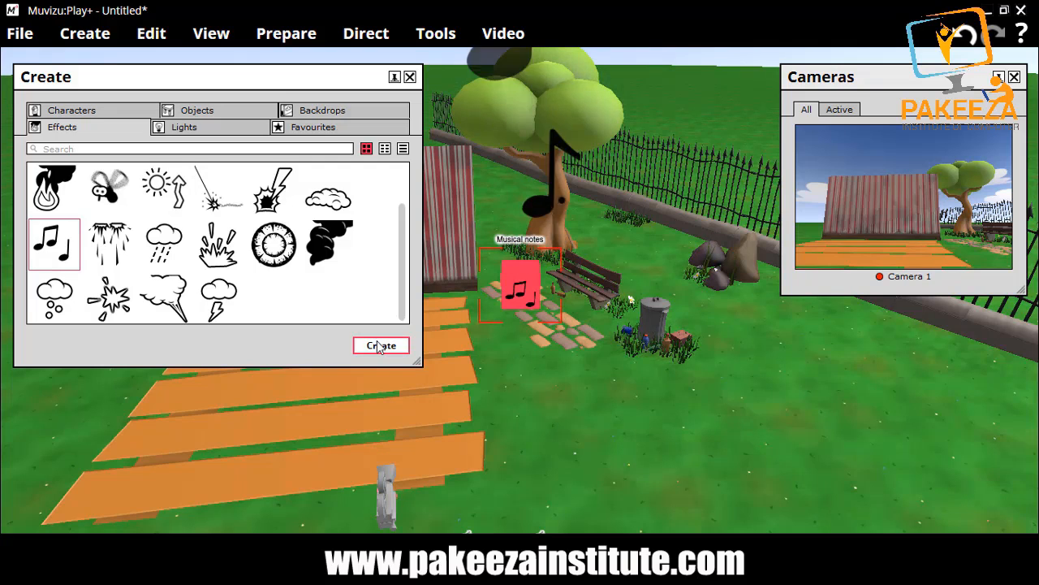
{"action": "key", "text": "Delete"}
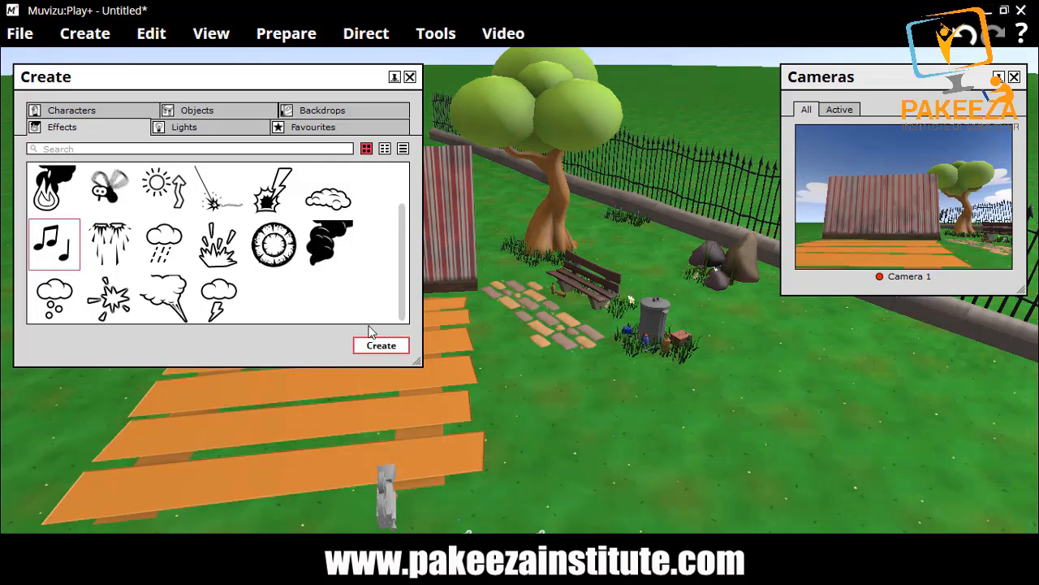
{"action": "left_click", "coordinate": [410, 77]}
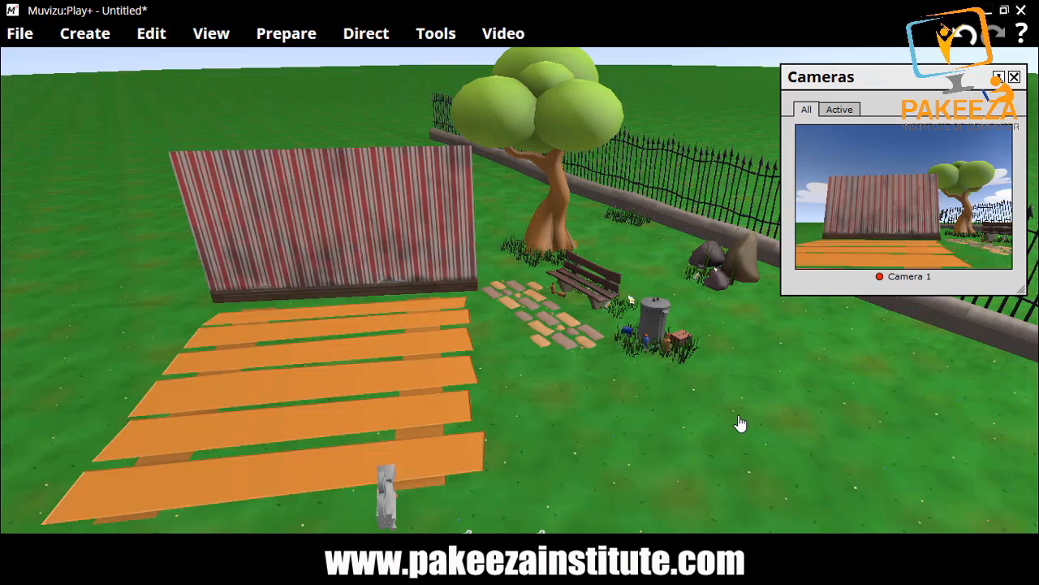
{"action": "left_click", "coordinate": [860, 573]}
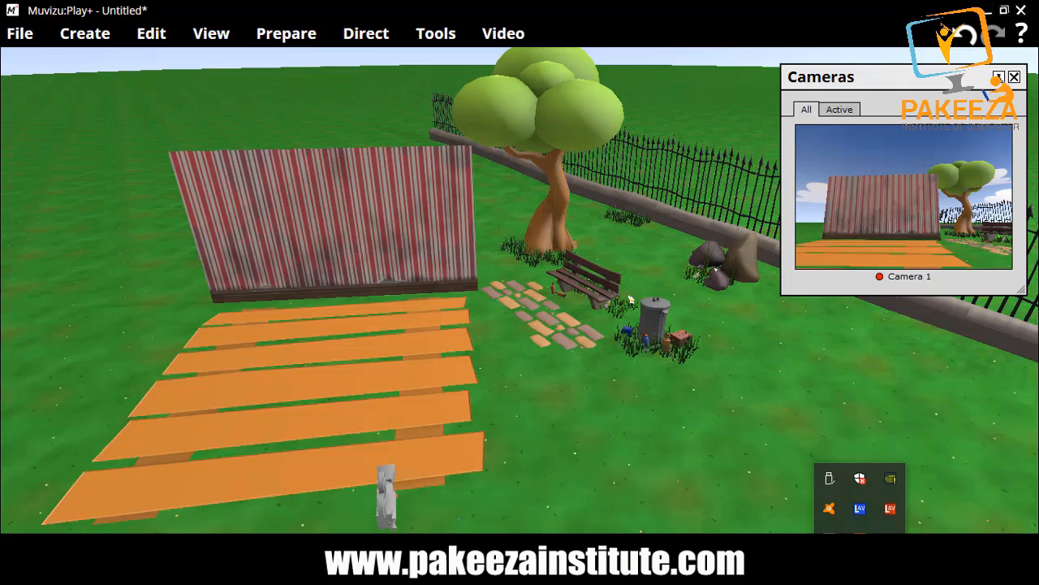
{"action": "left_click", "coordinate": [392, 571]}
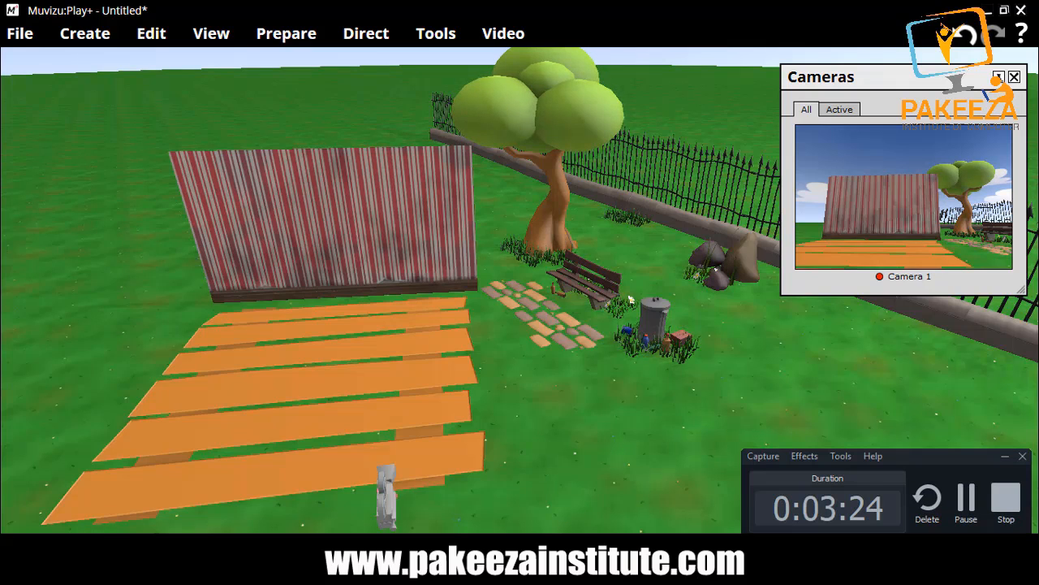
Step: Try out a Point light in the scene and delete it
{"action": "left_click", "coordinate": [95, 34]}
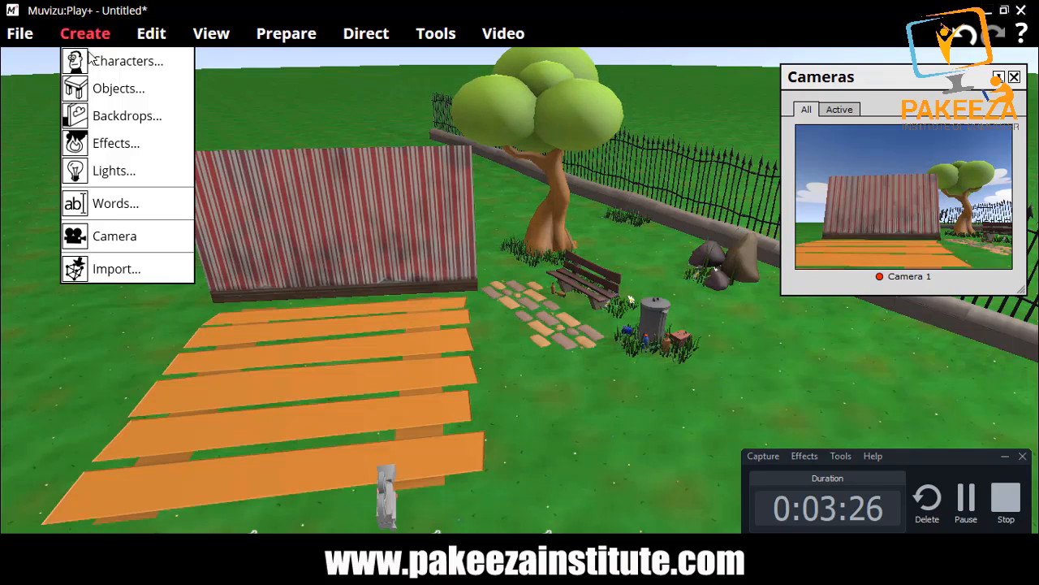
{"action": "left_click", "coordinate": [104, 171]}
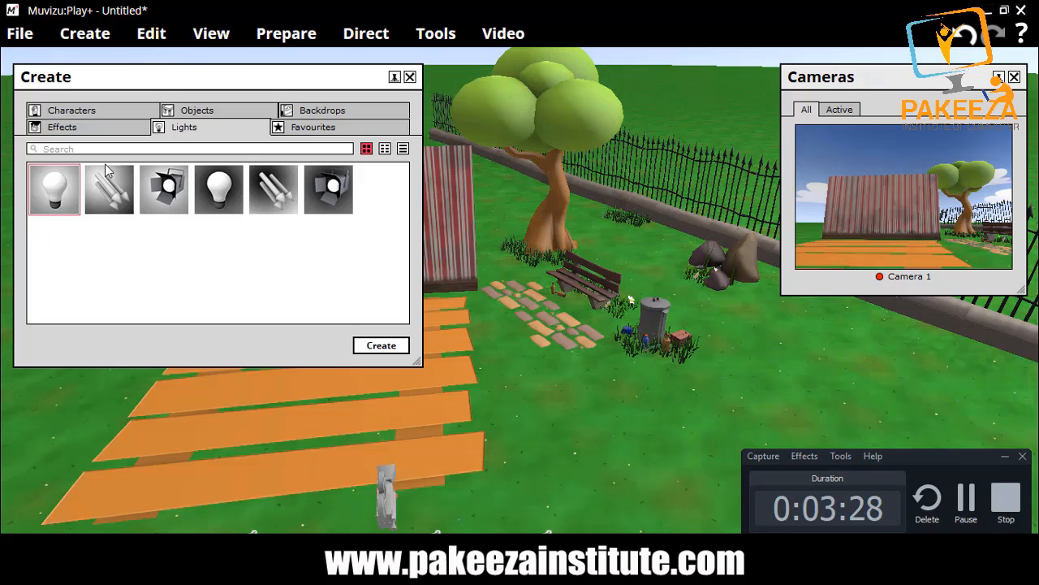
{"action": "left_click", "coordinate": [1004, 455]}
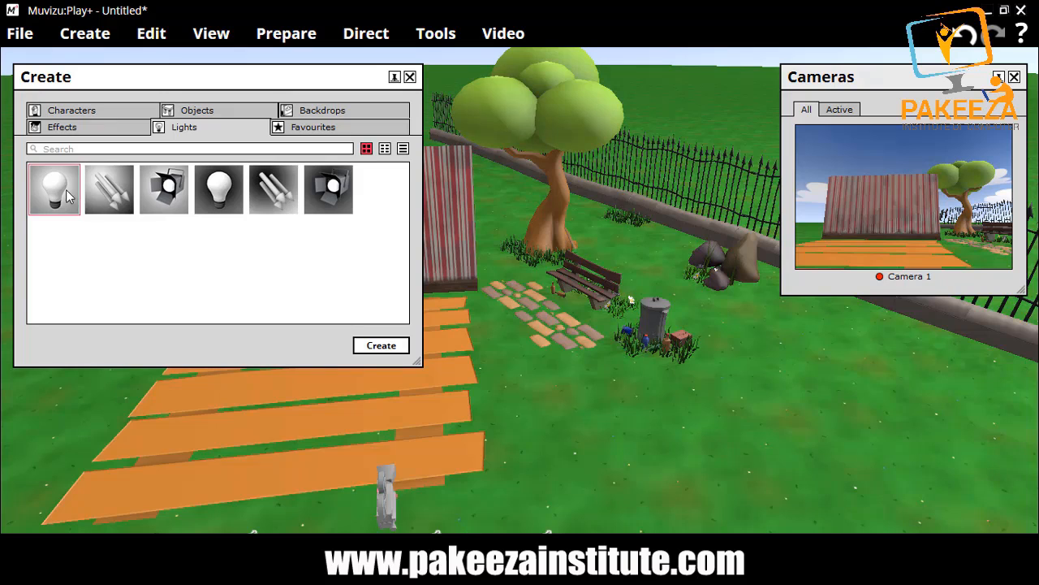
{"action": "left_click", "coordinate": [383, 347]}
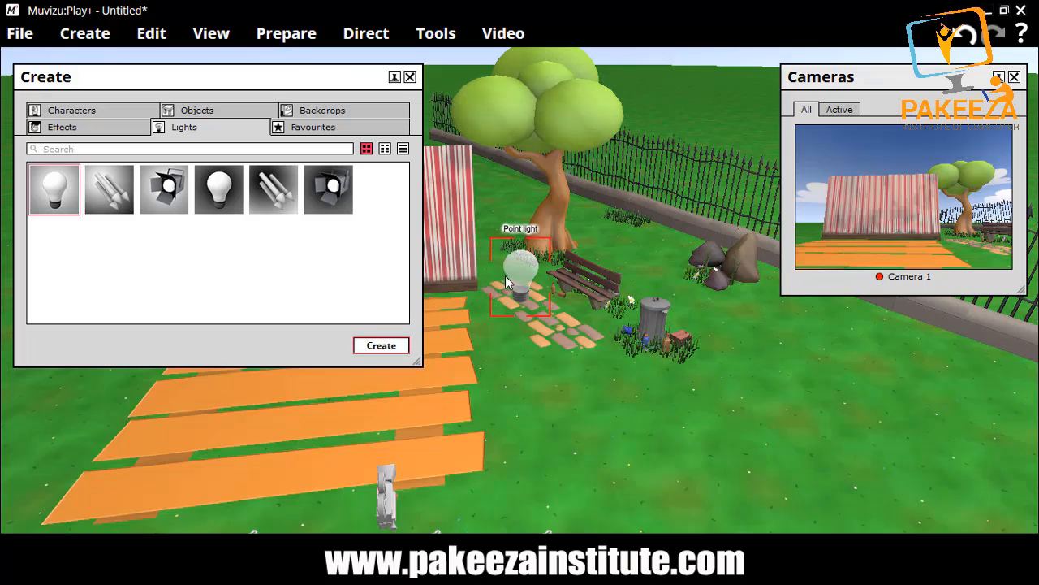
{"action": "key", "text": "Delete"}
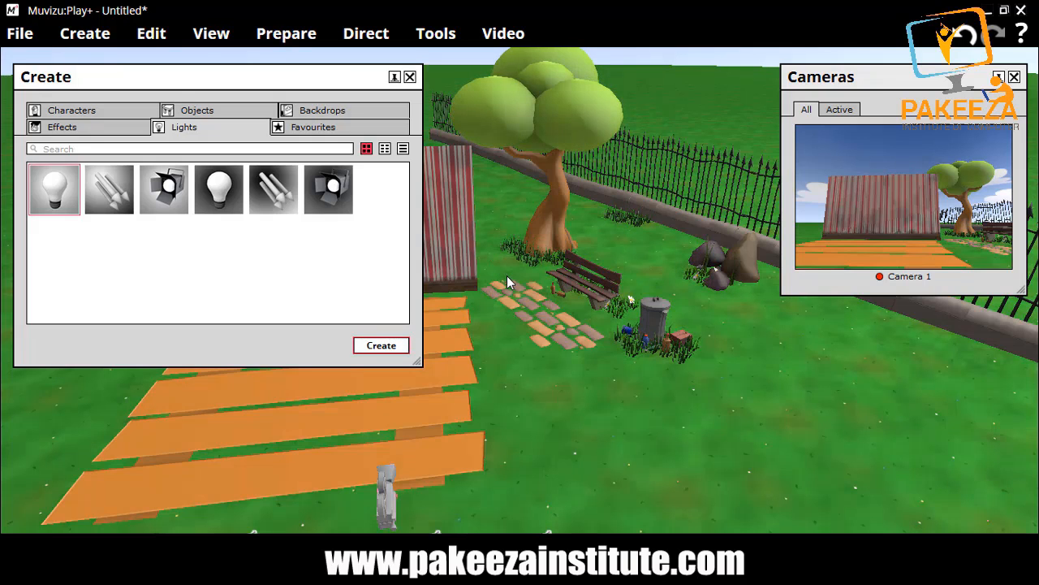
Step: Try out a Directional light, reposition it in the scene and delete it
{"action": "left_click", "coordinate": [112, 206]}
{"action": "left_click", "coordinate": [371, 347]}
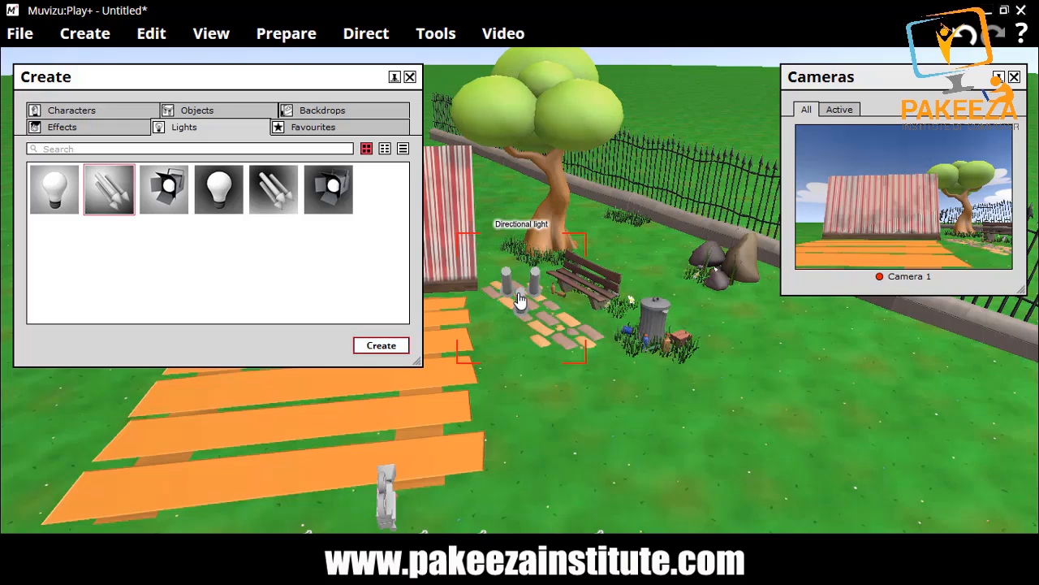
{"action": "left_click_drag", "start_coordinate": [520, 293], "coordinate": [501, 97]}
{"action": "scroll", "coordinate": [501, 98], "scroll_direction": "up", "scroll_amount": 3}
{"action": "scroll", "coordinate": [501, 99], "scroll_direction": "down", "scroll_amount": 8}
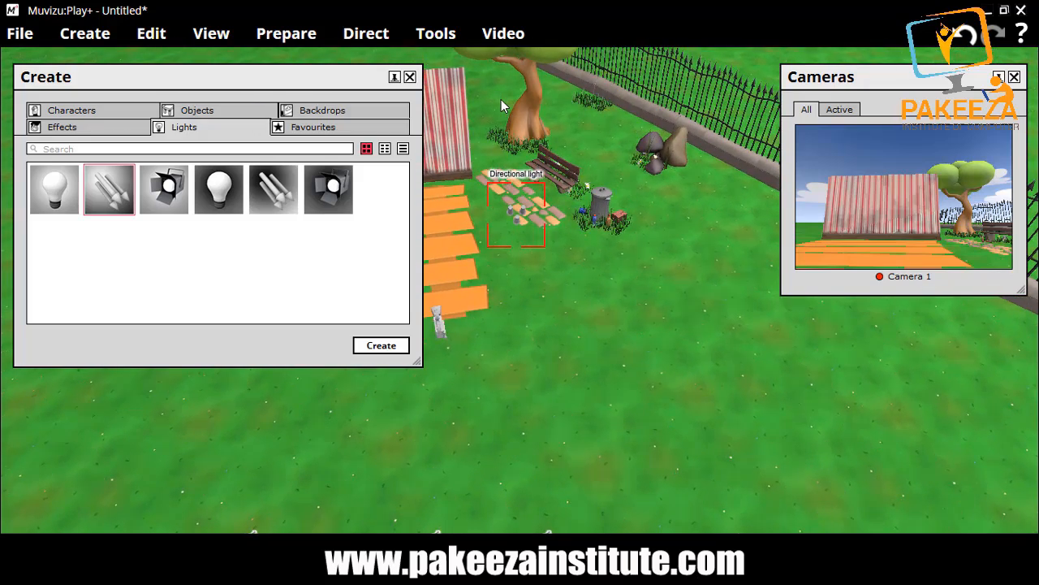
{"action": "key", "text": "Delete"}
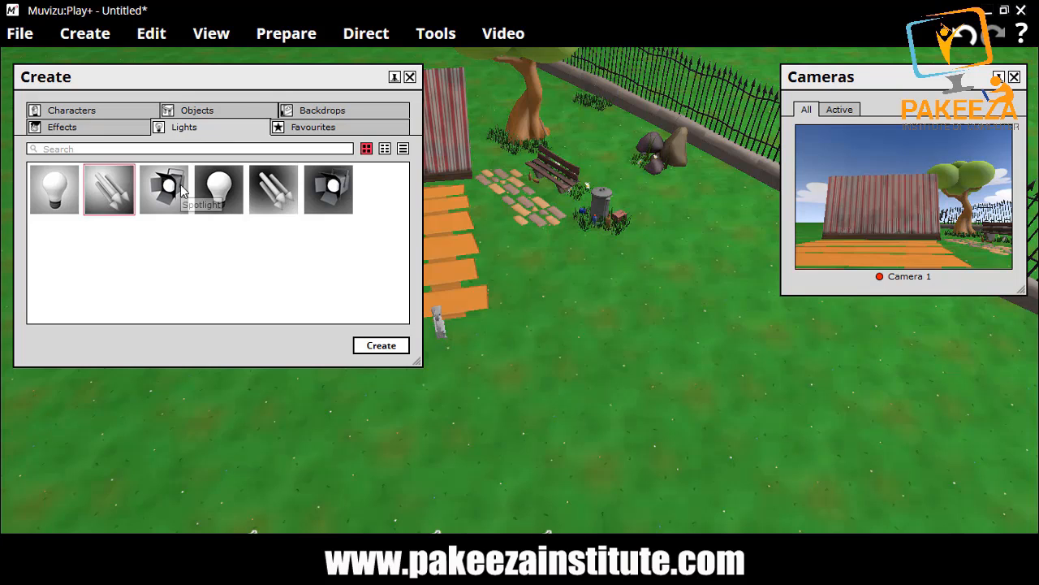
Step: Create a Spotlight, place it beside the trash can and clear the asset library away from the striped wall
{"action": "left_click", "coordinate": [177, 185]}
{"action": "left_click", "coordinate": [371, 348]}
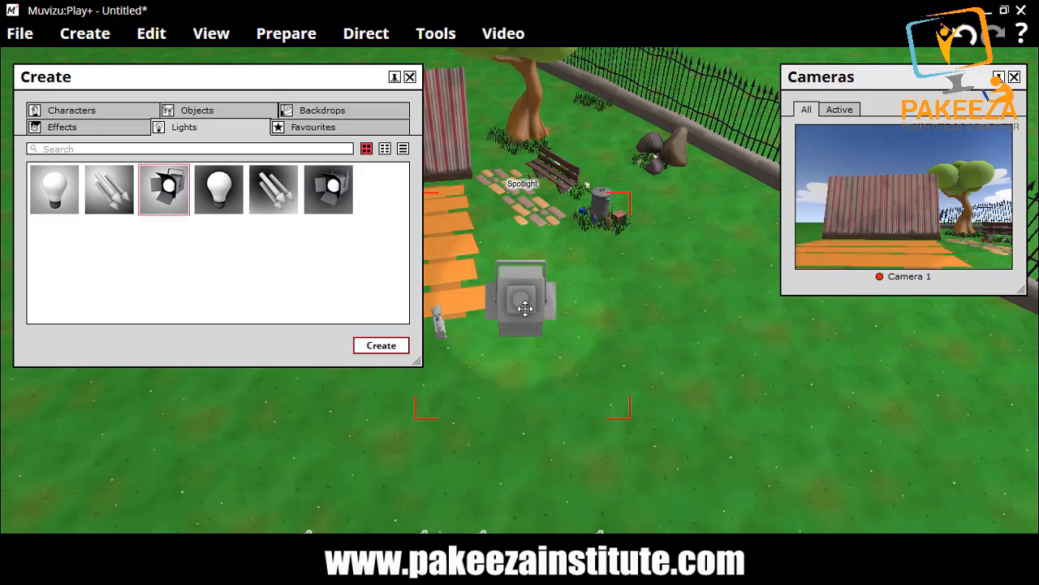
{"action": "left_click_drag", "start_coordinate": [520, 302], "coordinate": [611, 186]}
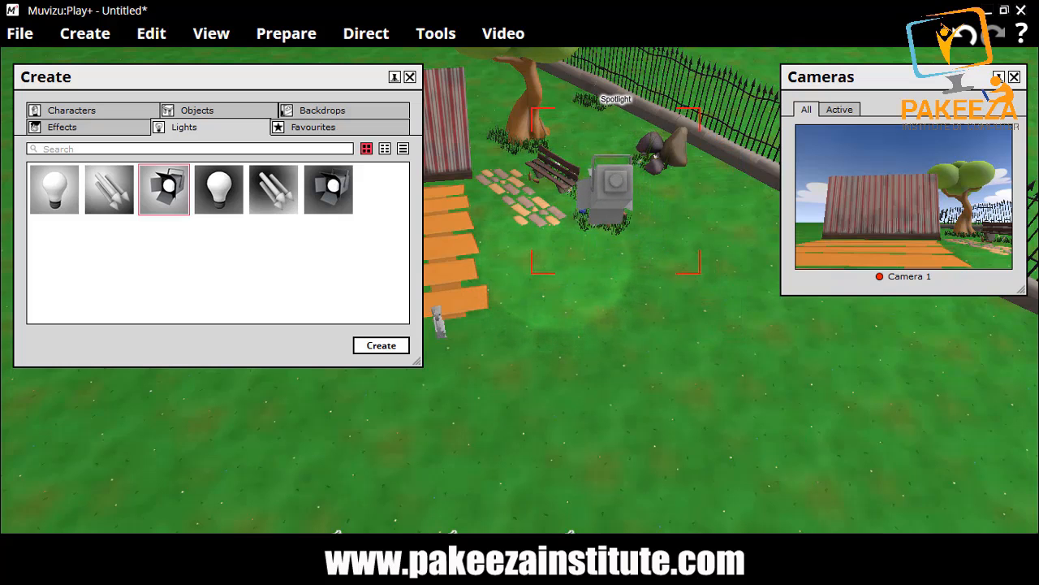
{"action": "left_click_drag", "start_coordinate": [333, 84], "coordinate": [804, 246]}
Step: Move the spotlight in front of the wooden deck, aim it at the striped wall and close the asset library
{"action": "left_click", "coordinate": [607, 191]}
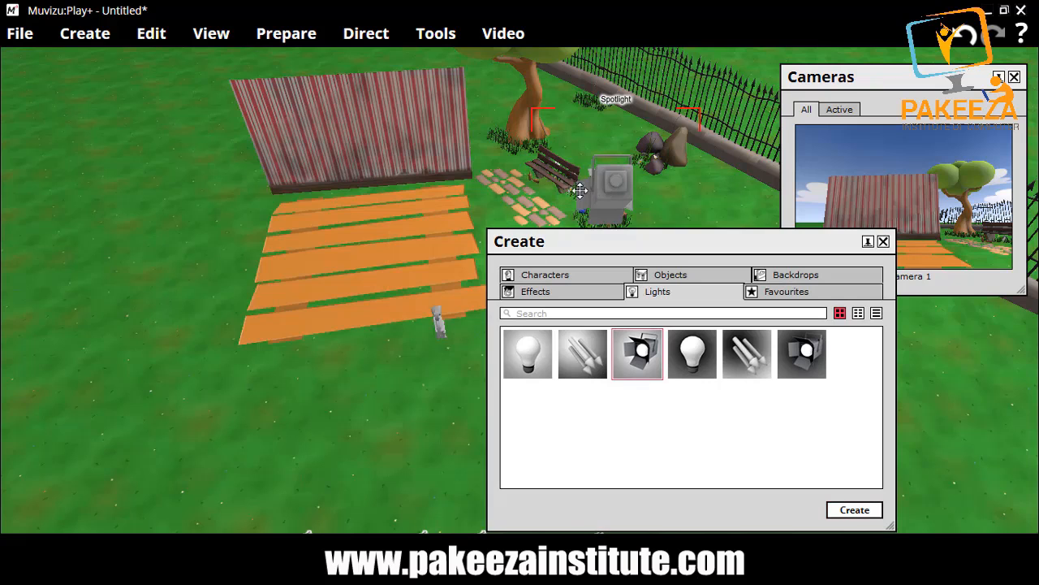
{"action": "right_click_drag", "start_coordinate": [602, 189], "coordinate": [612, 184]}
{"action": "left_click", "coordinate": [619, 185]}
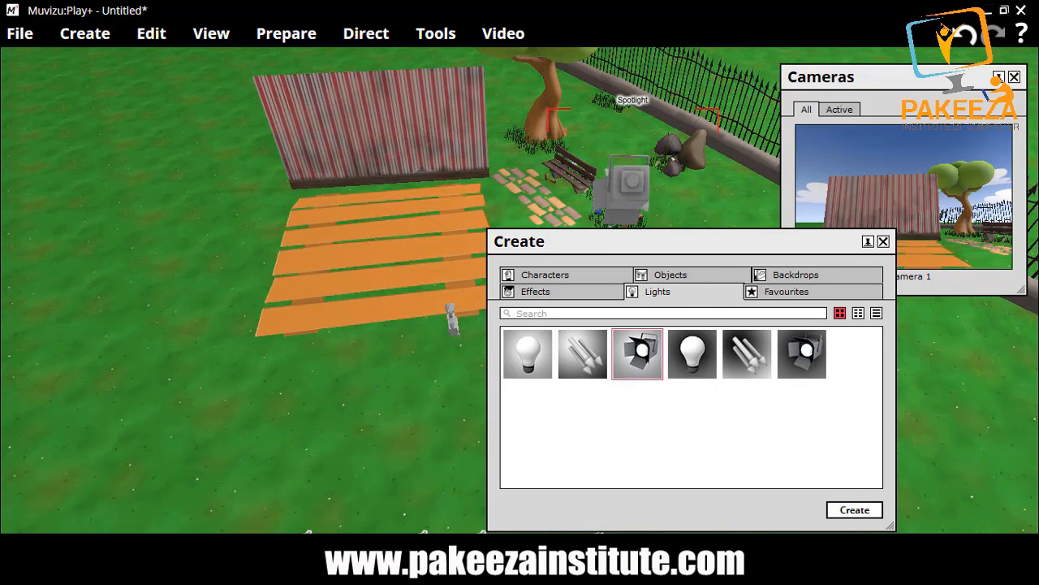
{"action": "left_click_drag", "start_coordinate": [619, 185], "coordinate": [337, 192]}
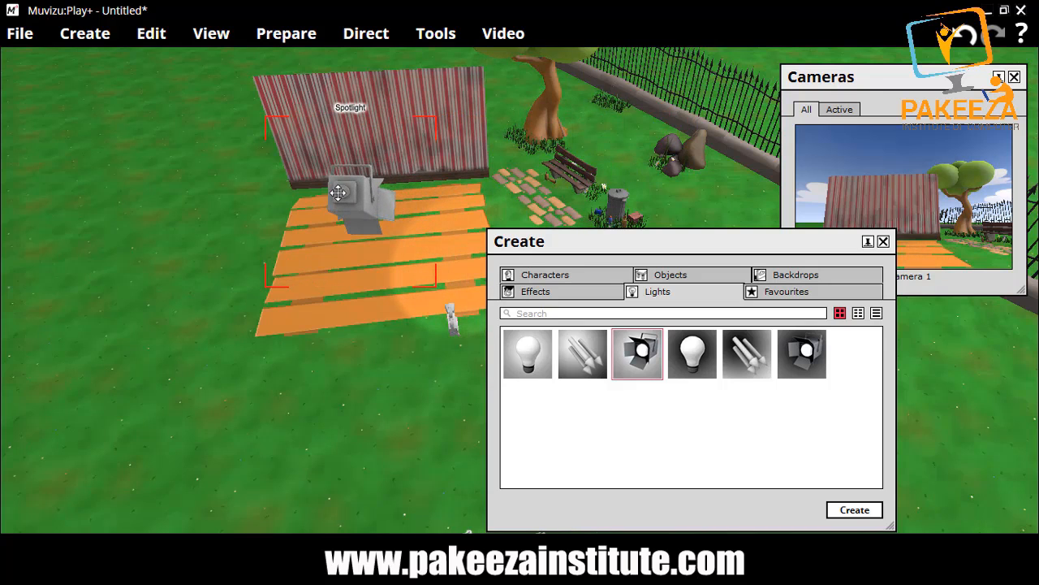
{"action": "mouse_move", "coordinate": [354, 195]}
{"action": "right_mouse_down"}
{"action": "mouse_move", "coordinate": [328, 183]}
{"action": "mouse_move", "coordinate": [357, 213]}
{"action": "right_mouse_up"}
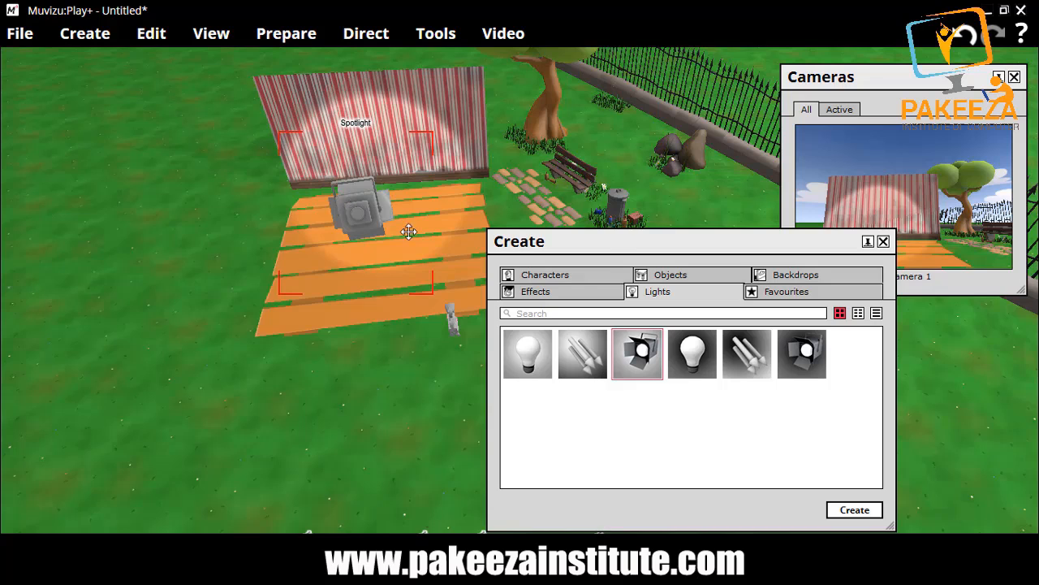
{"action": "left_click_drag", "start_coordinate": [617, 244], "coordinate": [643, 241]}
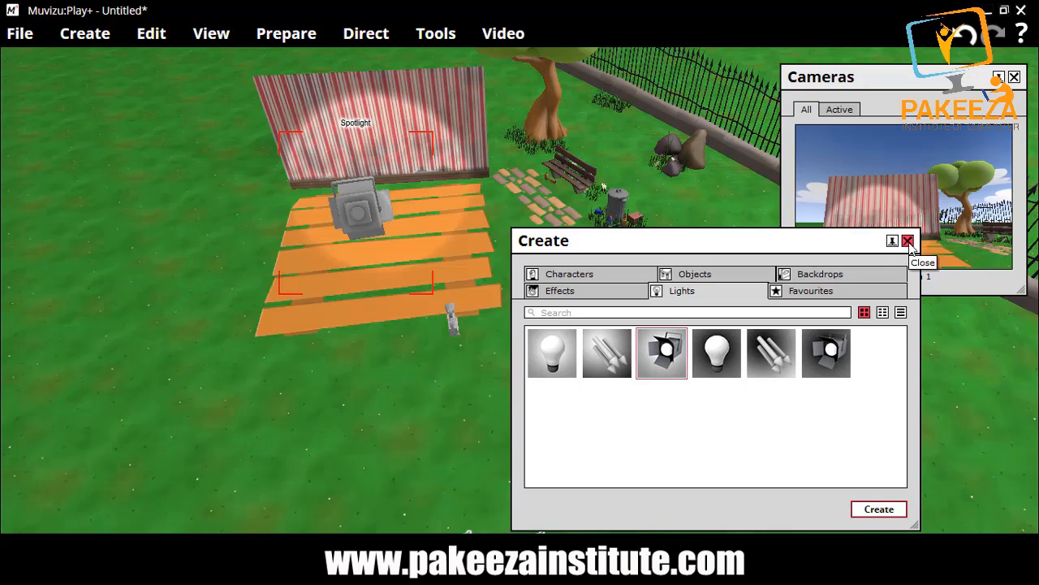
{"action": "left_click", "coordinate": [908, 241]}
Step: Create the Woman character and place her on the wooden deck in front of the striped wall
{"action": "left_click", "coordinate": [86, 33]}
{"action": "left_click", "coordinate": [114, 58]}
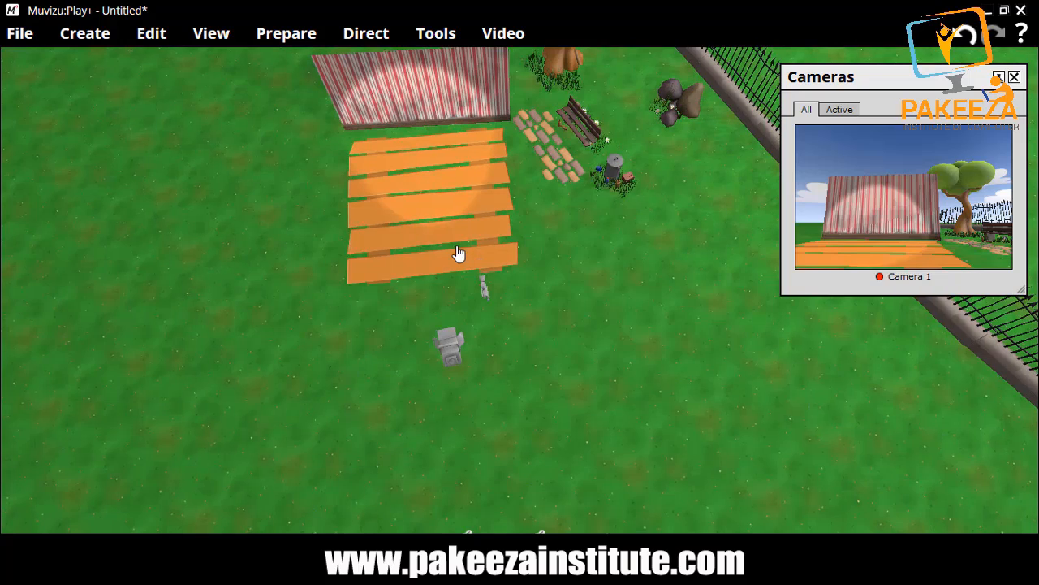
{"action": "left_click", "coordinate": [85, 33]}
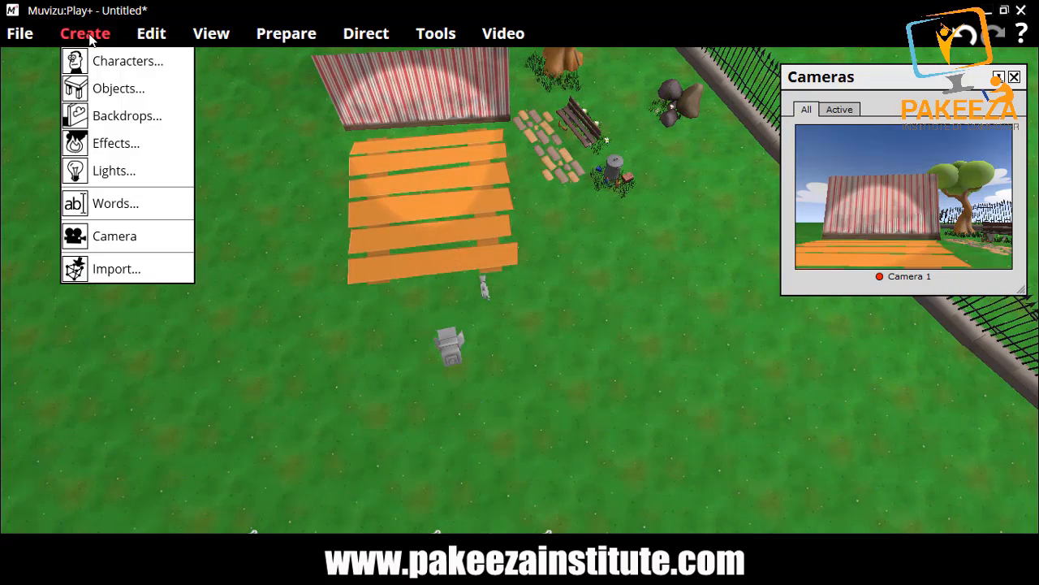
{"action": "left_click", "coordinate": [106, 60]}
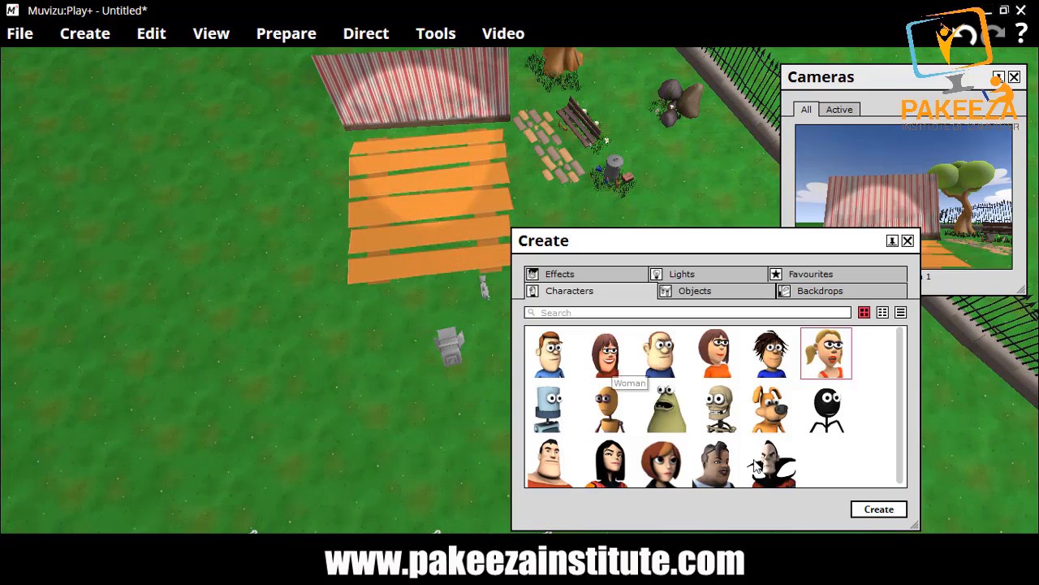
{"action": "left_click", "coordinate": [607, 365]}
{"action": "left_click", "coordinate": [879, 509]}
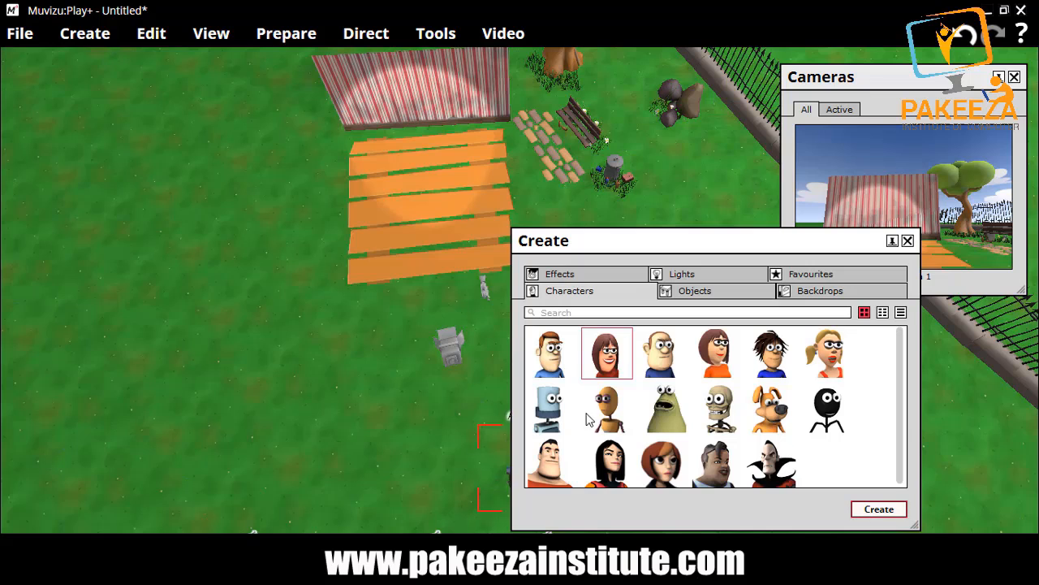
{"action": "left_click", "coordinate": [908, 240]}
{"action": "left_click_drag", "start_coordinate": [518, 451], "coordinate": [418, 141]}
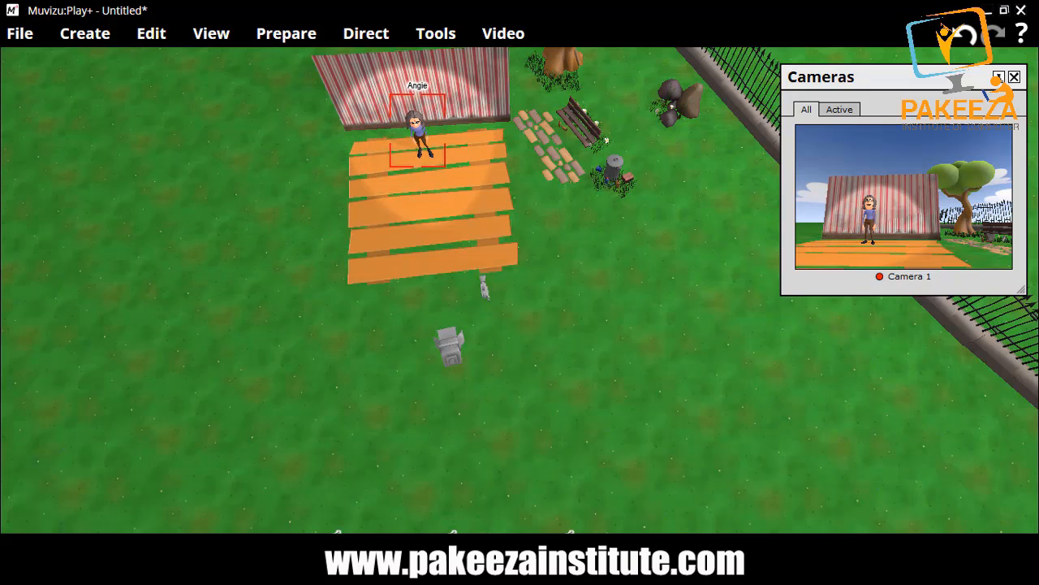
Step: Move Camera 1 back from the wooden deck, and shift the spotlight forward to the deck's front edge
{"action": "left_click", "coordinate": [484, 291]}
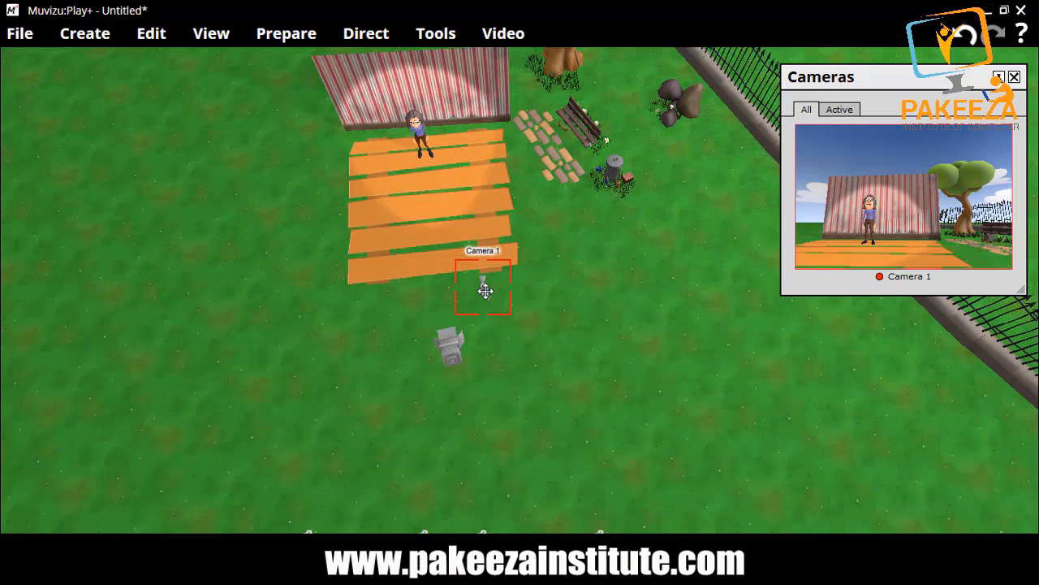
{"action": "left_click_drag", "start_coordinate": [485, 290], "coordinate": [420, 383]}
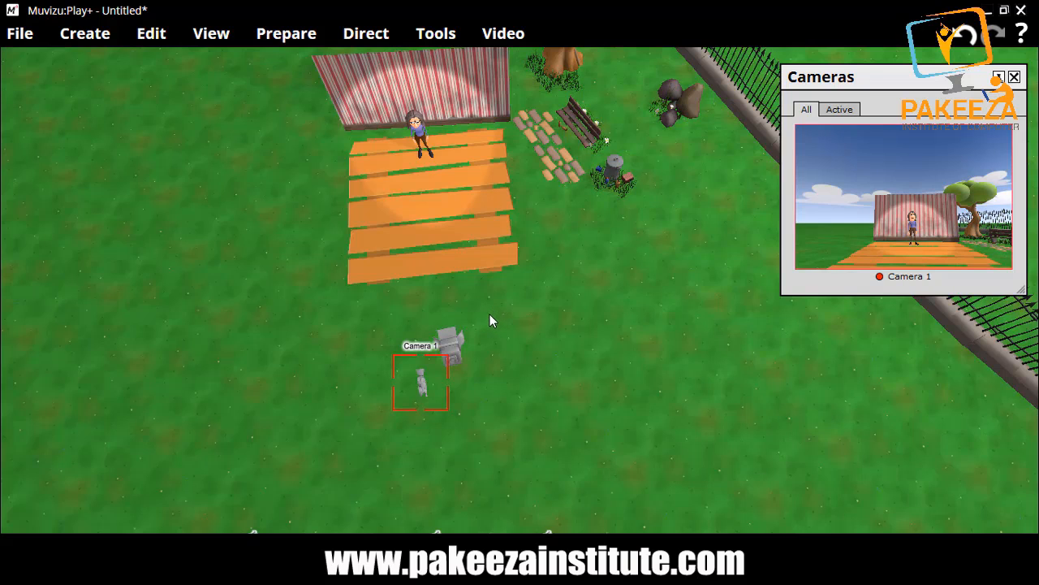
{"action": "left_click", "coordinate": [452, 351]}
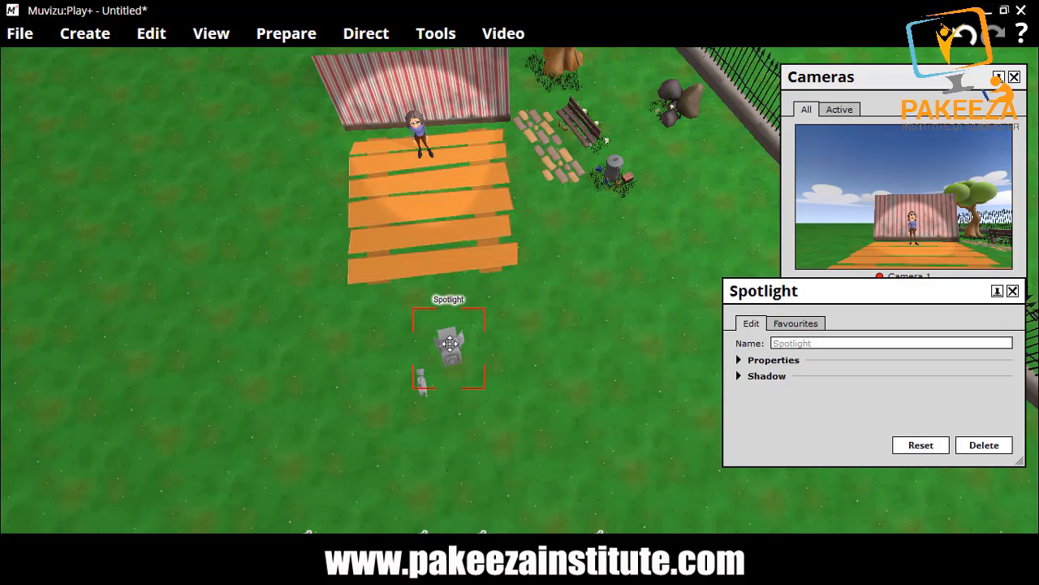
{"action": "left_click_drag", "start_coordinate": [453, 347], "coordinate": [443, 285]}
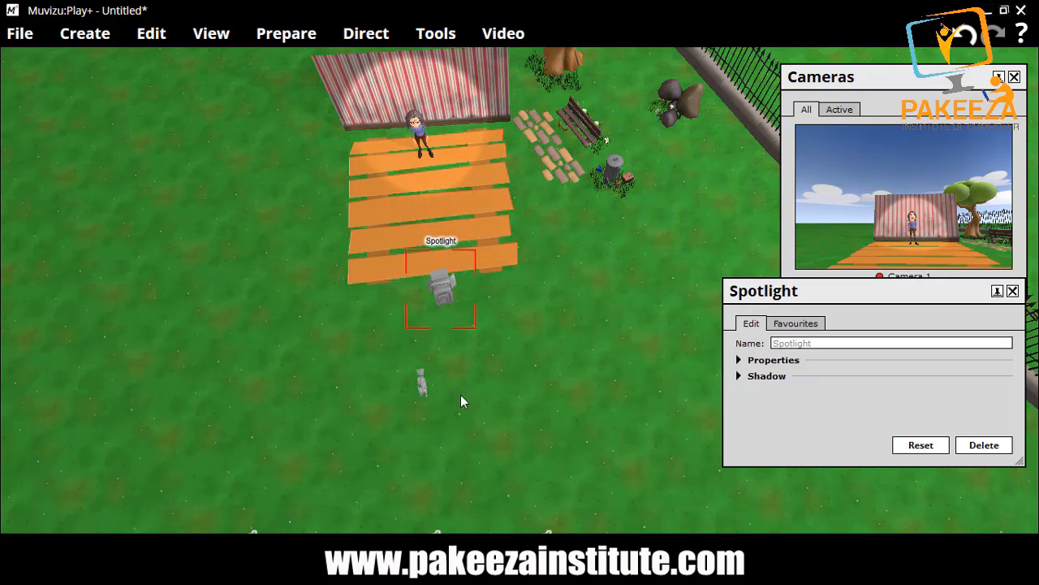
{"action": "left_click", "coordinate": [1012, 291]}
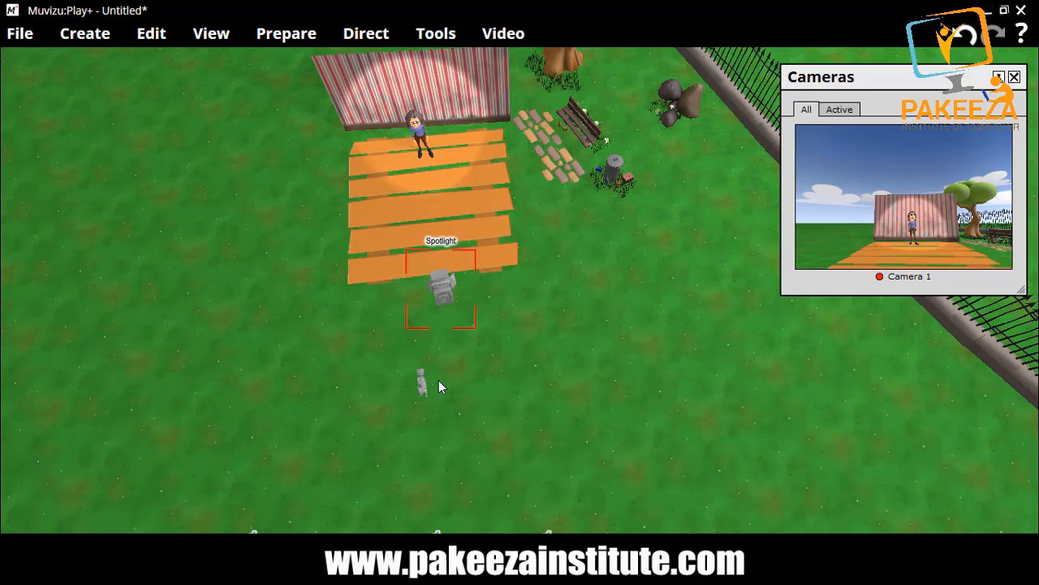